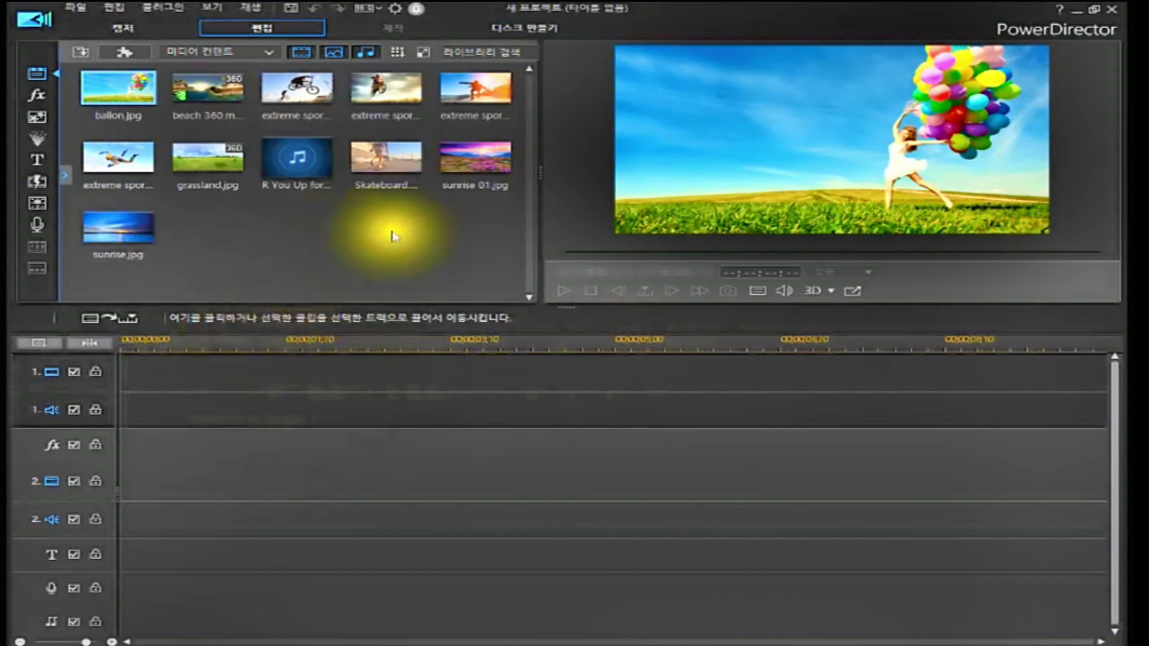
# Step: Clear all sample media from the library and import sunrise 01.jpg and the Evening Bell MP3 file
pyautogui.moveTo(499, 226); pyautogui.dragTo(101, 92)
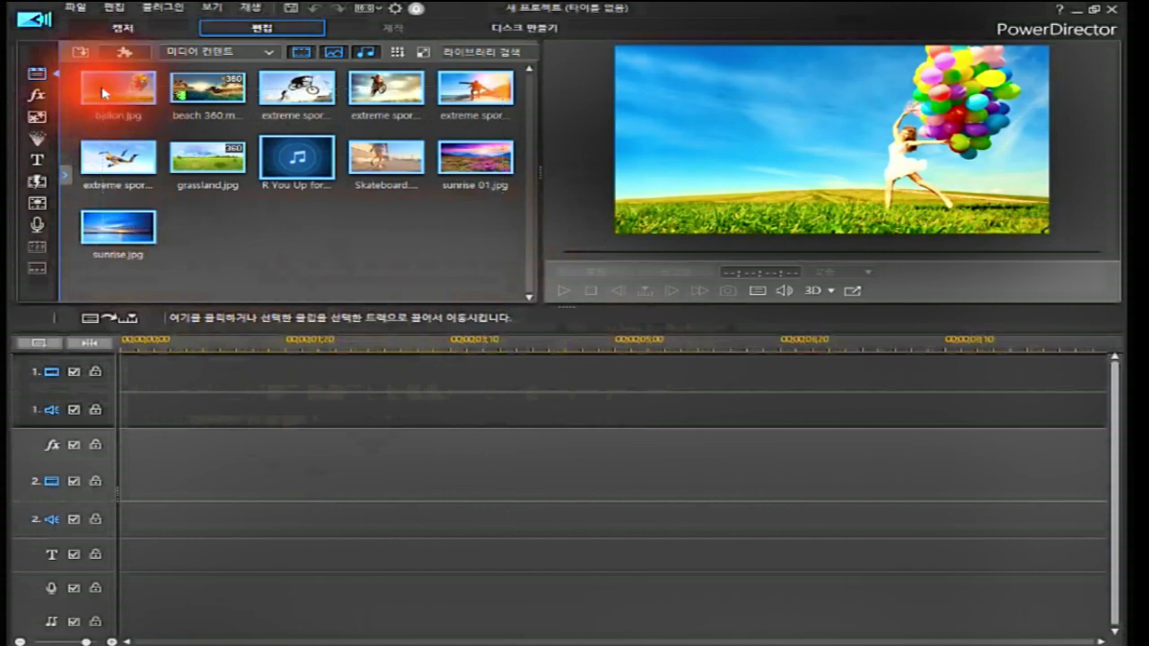
pyautogui.press('Delete')
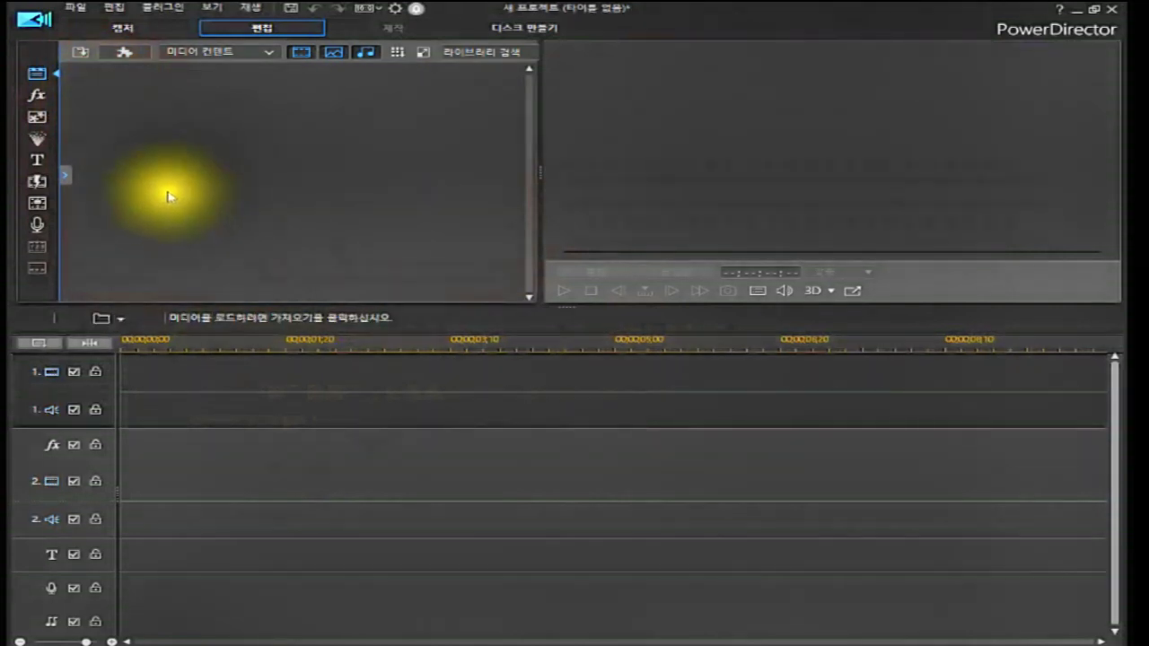
pyautogui.click(79, 51)
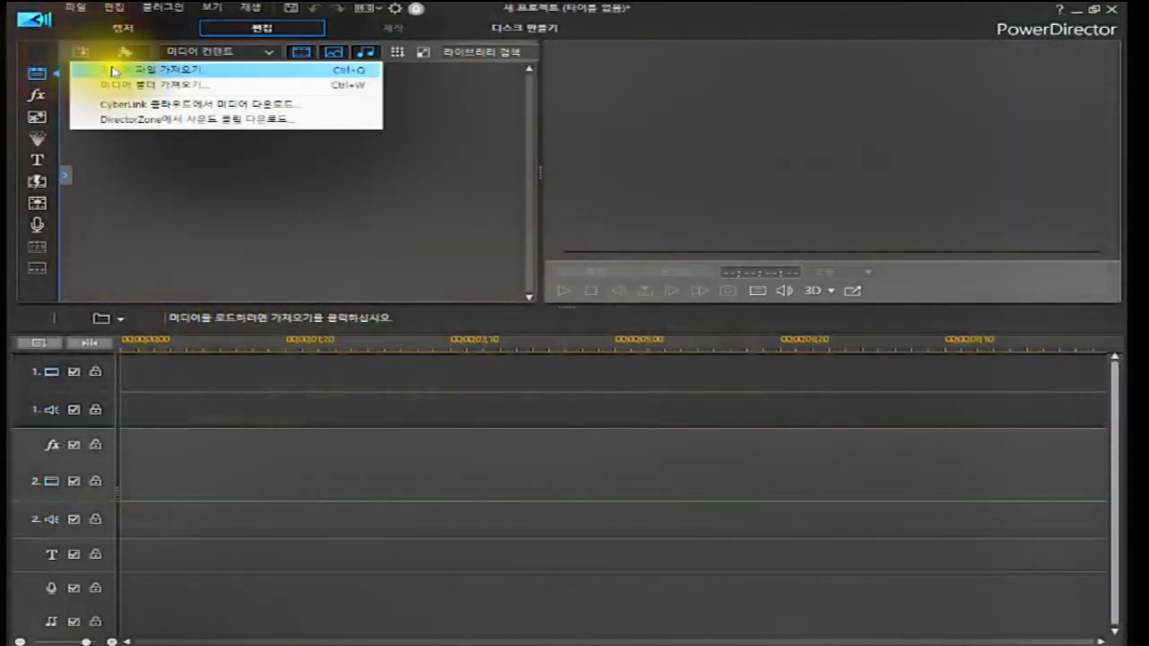
pyautogui.click(112, 71)
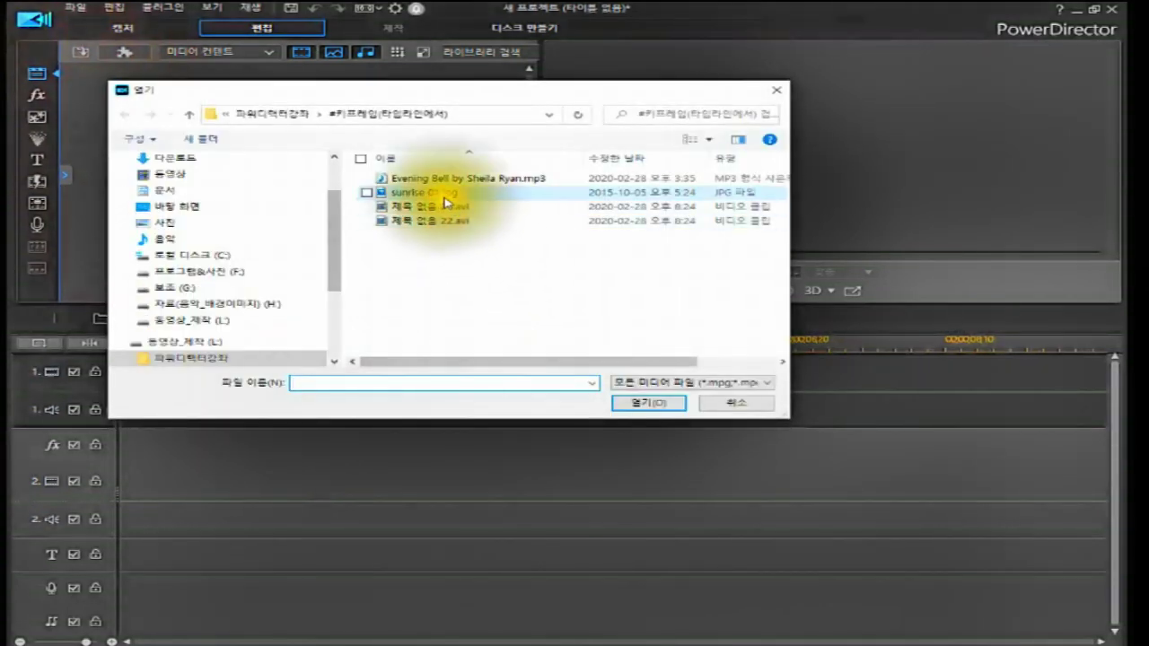
pyautogui.click(446, 196)
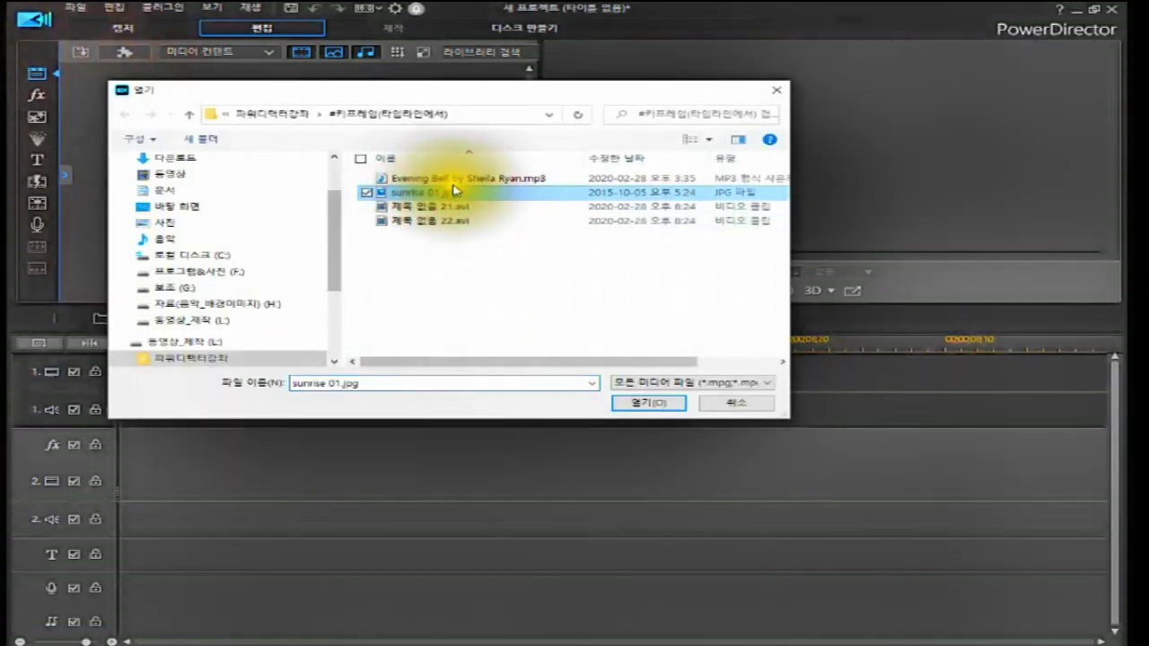
pyautogui.keyDown('ctrl'); pyautogui.click(456, 184); pyautogui.keyUp('ctrl')
pyautogui.click(633, 402)
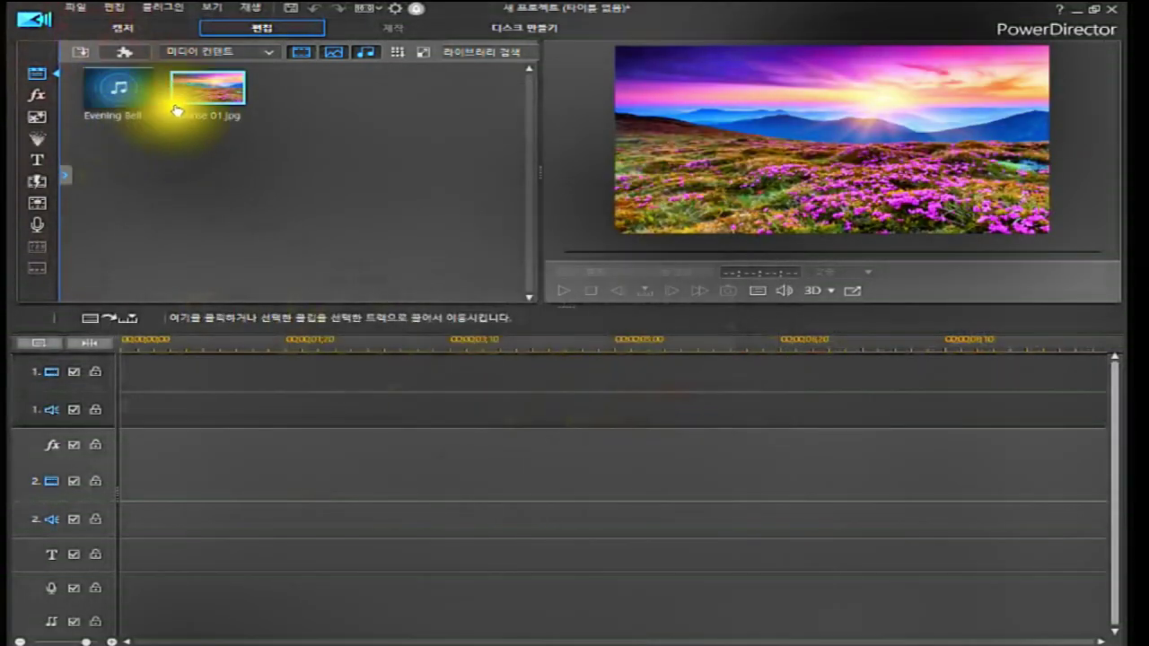
# Step: Place sunrise 01.jpg at the start of video track 1 and view its object settings in PiP Designer
pyautogui.moveTo(205, 92); pyautogui.dragTo(86, 515)
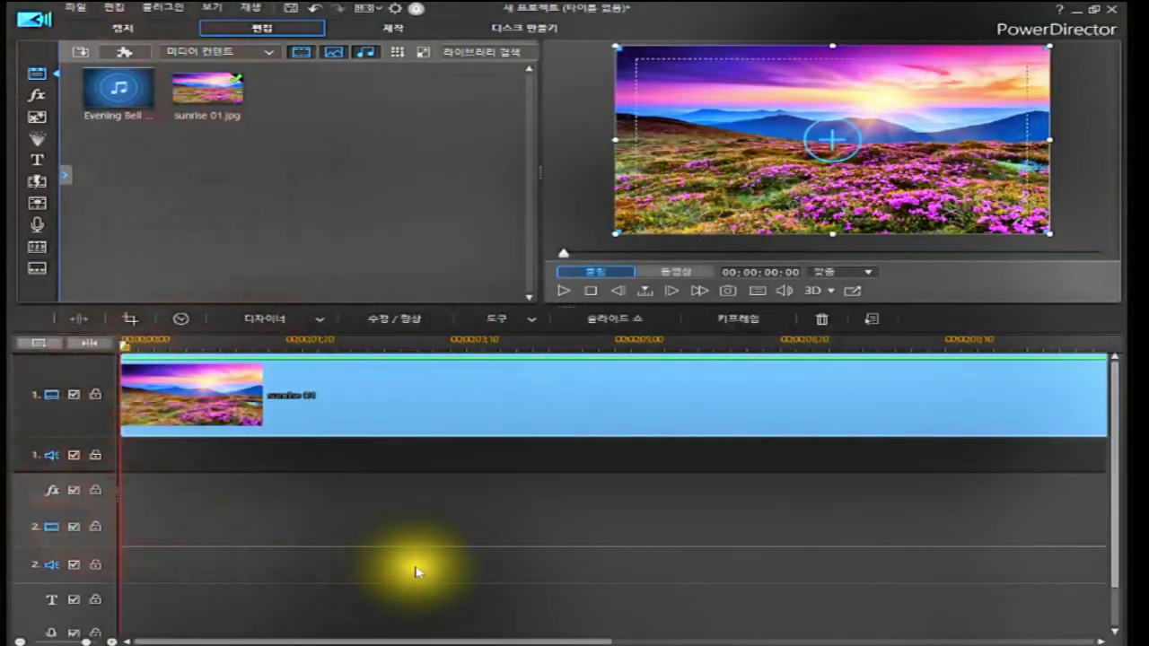
pyautogui.click(372, 390)
pyautogui.click(371, 387)
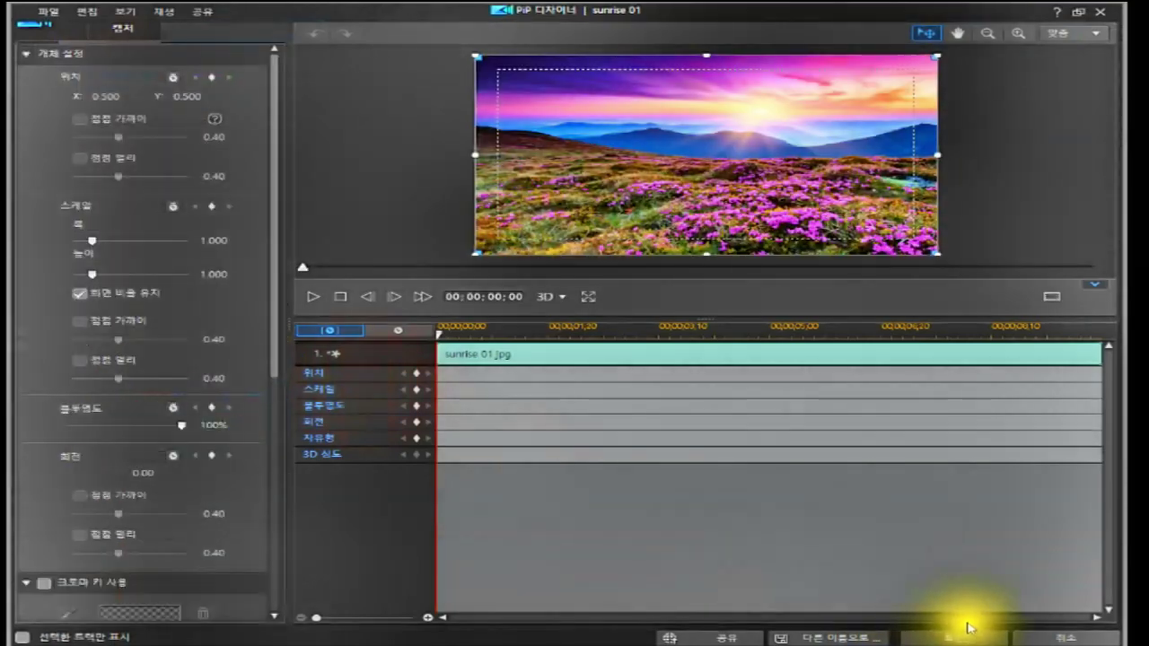
pyautogui.click(967, 628)
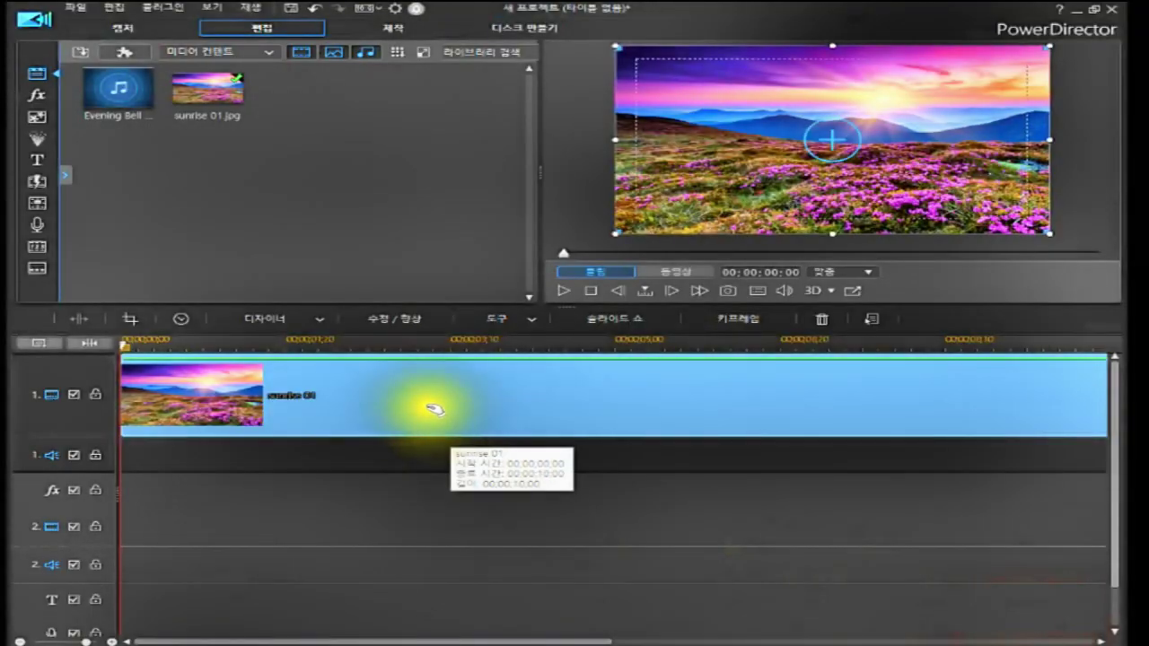
# Step: Examine the clip properties in the sunrise 01 clip's keyframe settings, down to opacity and rotation
pyautogui.click(739, 323)
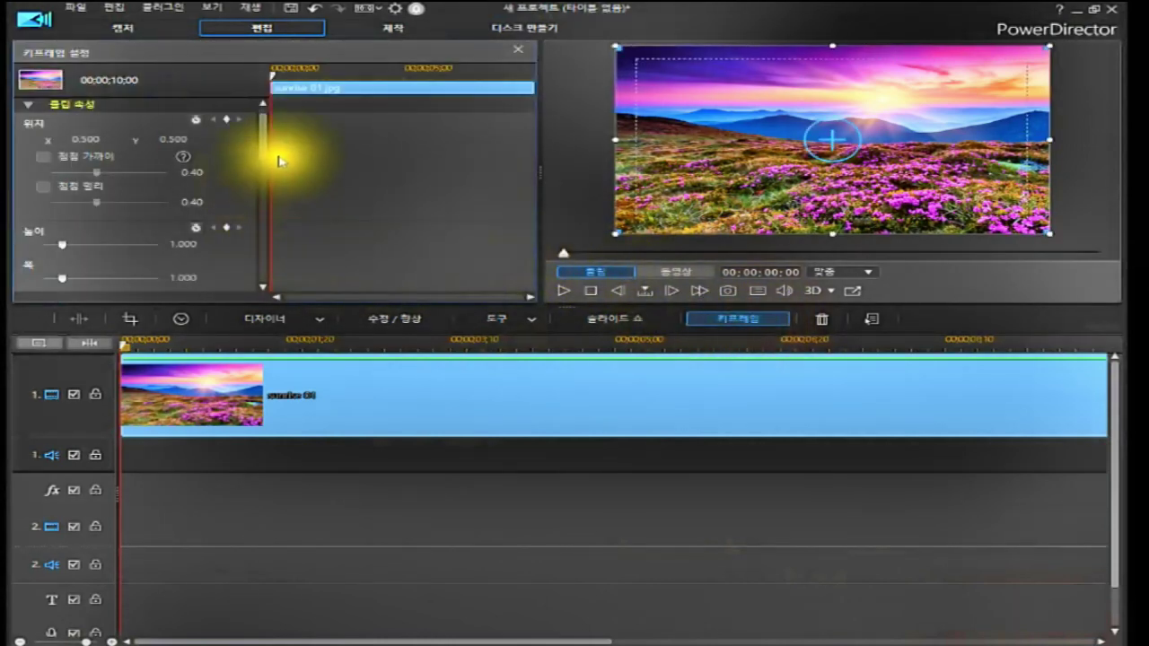
pyautogui.moveTo(258, 154); pyautogui.dragTo(248, 233)
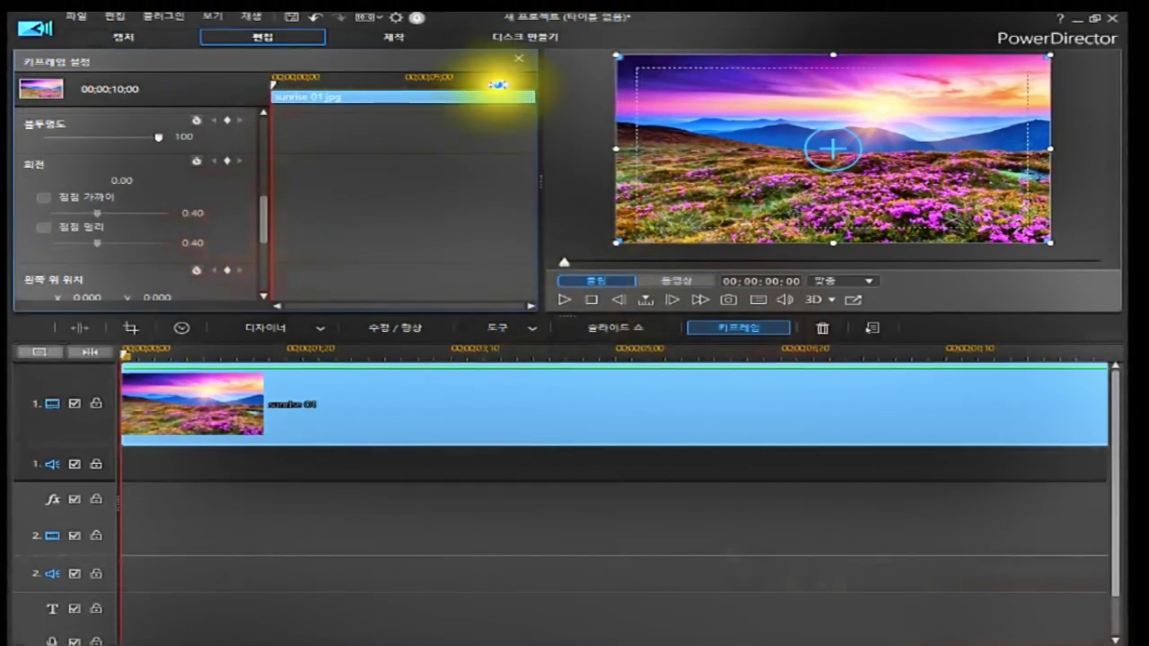
pyautogui.click(517, 53)
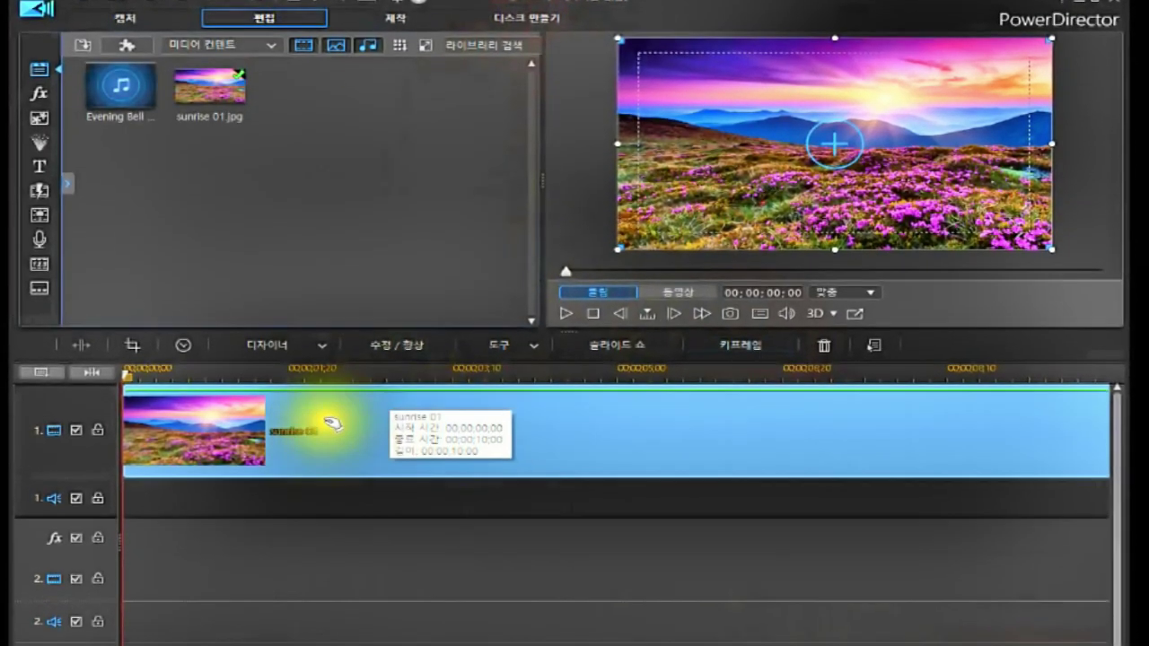
# Step: Try lowering the opacity line of the sunrise 01 clip on the timeline, and return it to 100
pyautogui.click(329, 444)
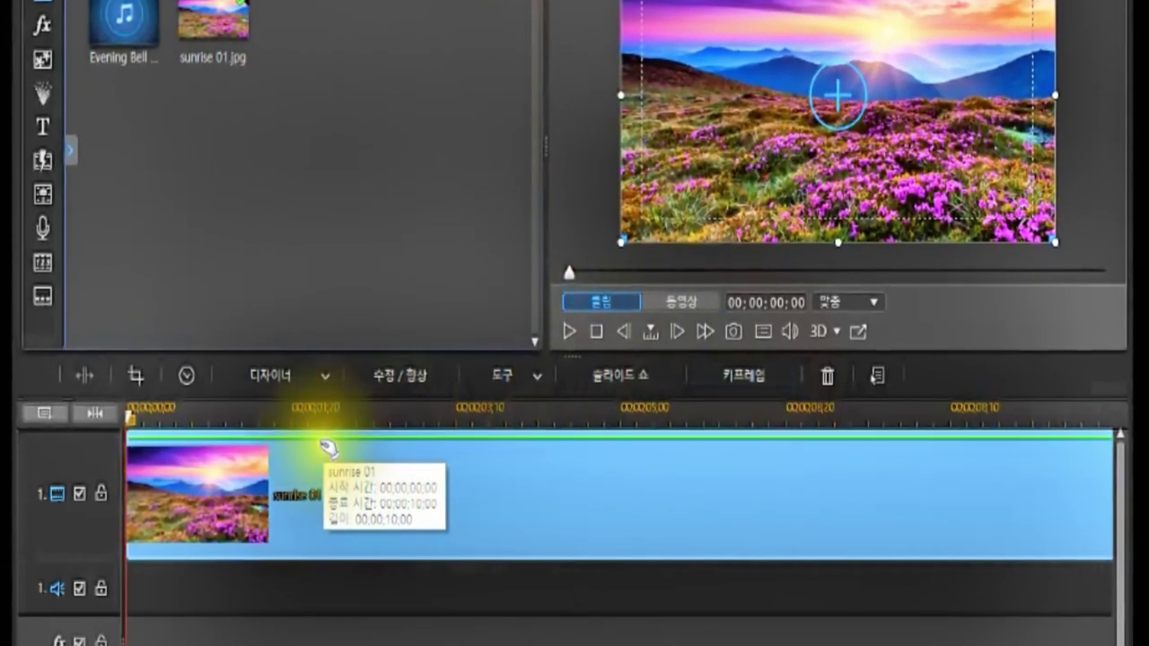
pyautogui.click(329, 438)
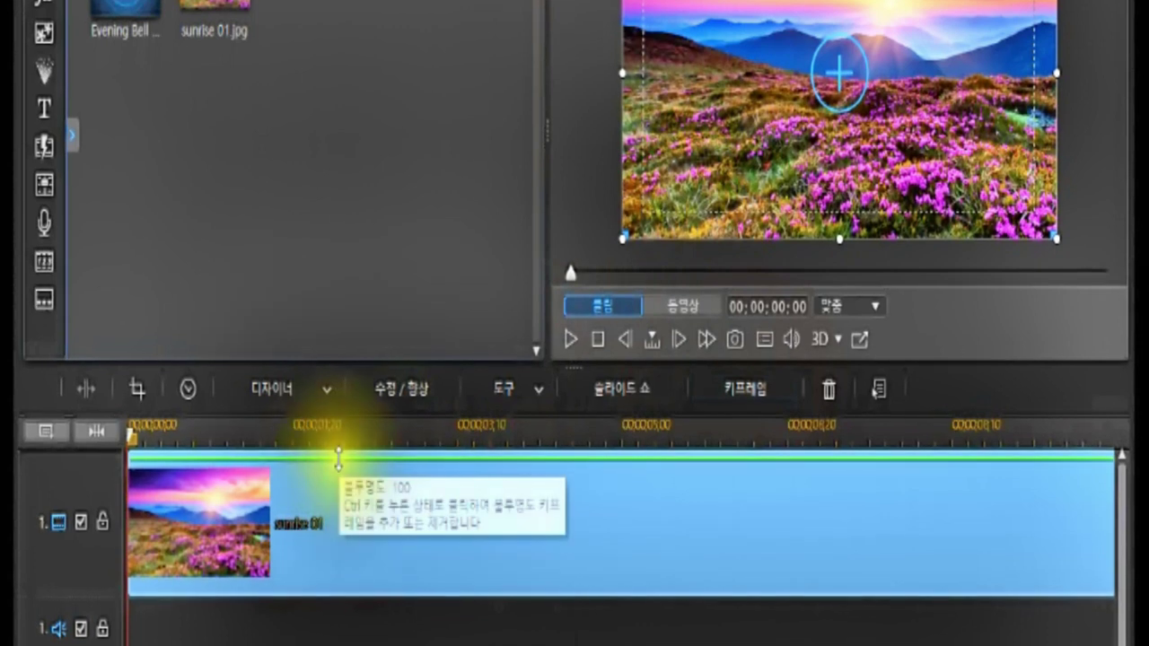
pyautogui.click(422, 510)
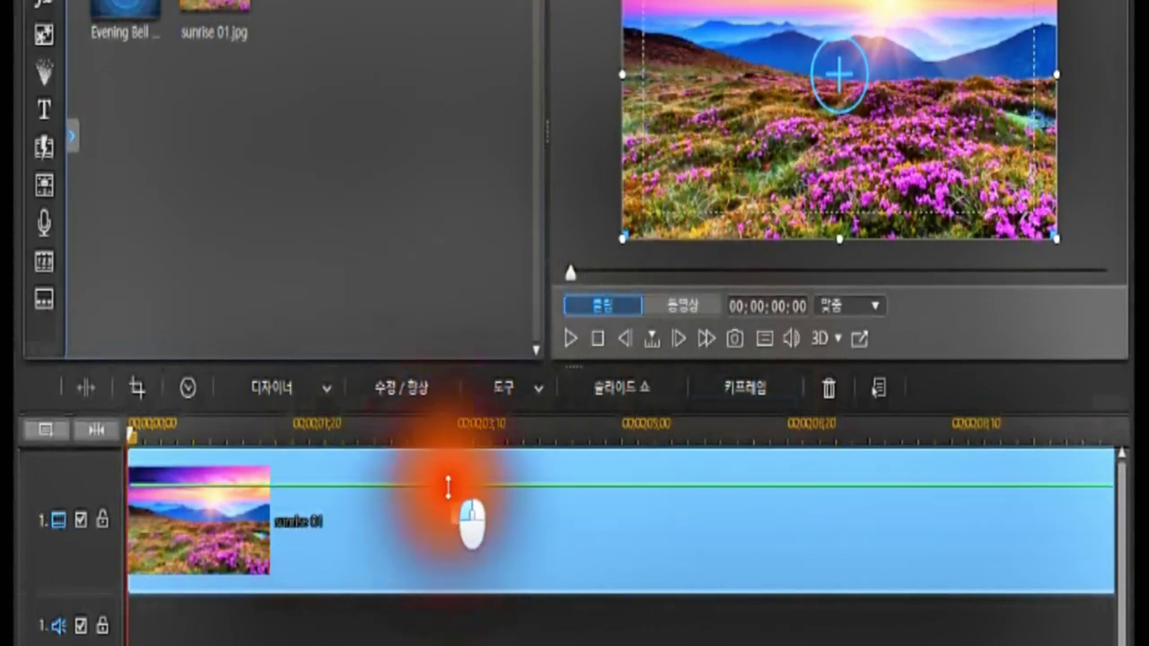
pyautogui.moveTo(450, 498); pyautogui.dragTo(465, 449)
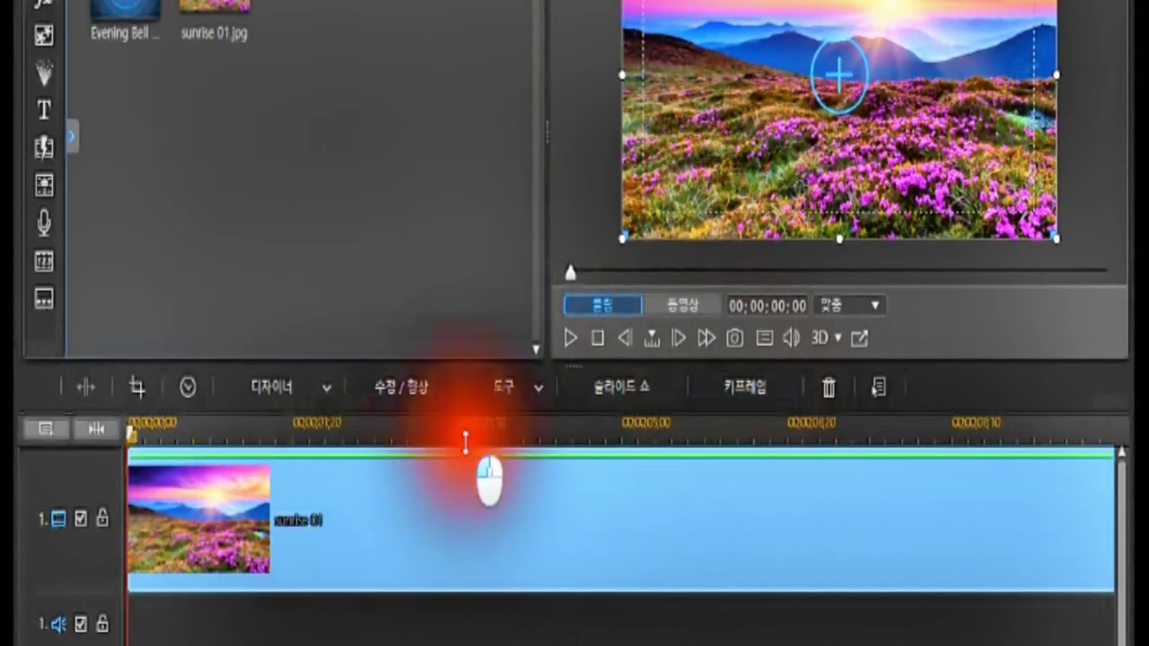
pyautogui.moveTo(467, 441); pyautogui.dragTo(469, 448)
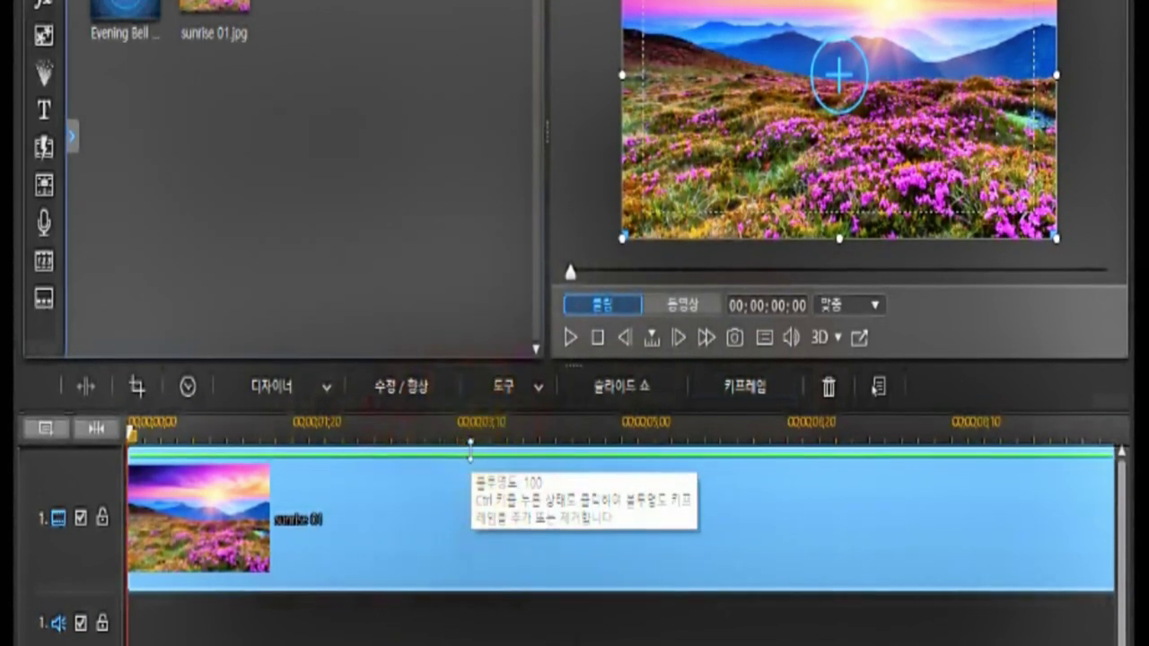
pyautogui.click(470, 451)
pyautogui.moveTo(471, 453)
pyautogui.mouseDown()
pyautogui.moveTo(469, 583)
pyautogui.moveTo(485, 436)
pyautogui.moveTo(483, 583)
pyautogui.moveTo(485, 444)
pyautogui.mouseUp()
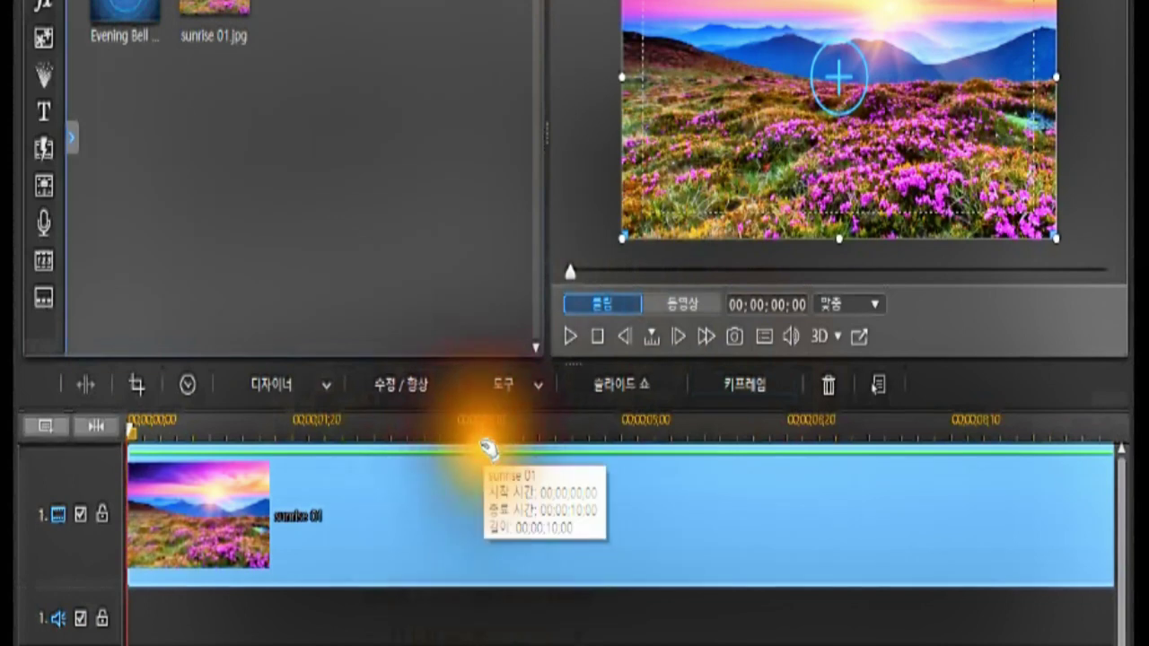
# Step: Add opacity keyframes to the sunrise 01 clip at about 2 seconds and at 00;00;04;05
pyautogui.click(345, 450)
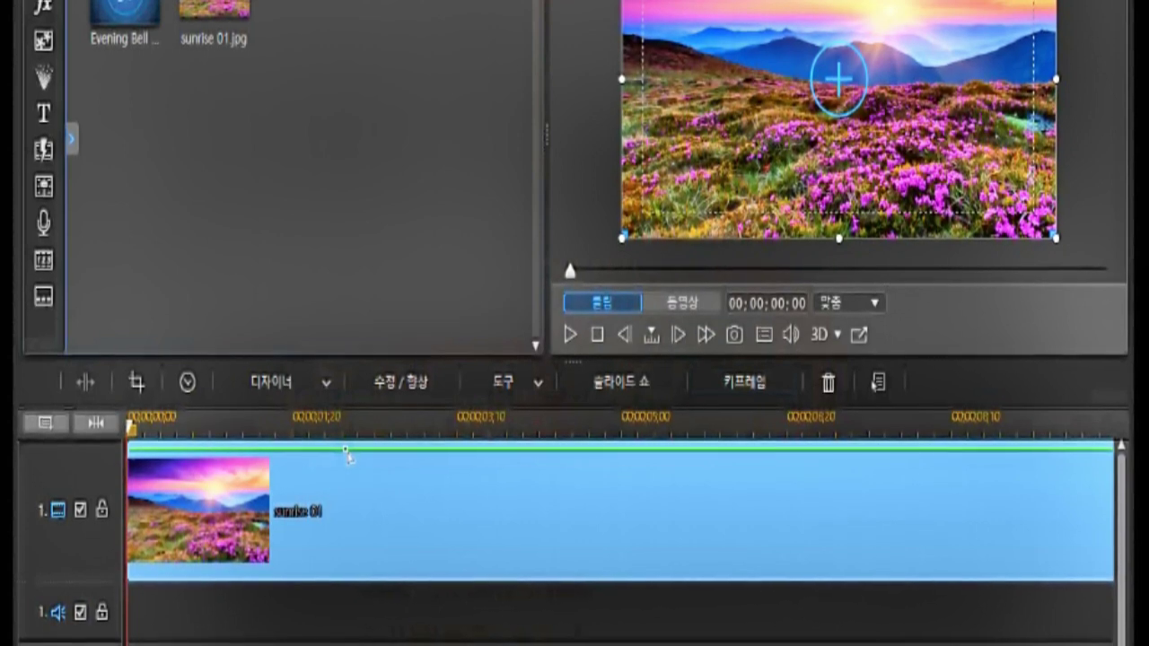
pyautogui.click(538, 428)
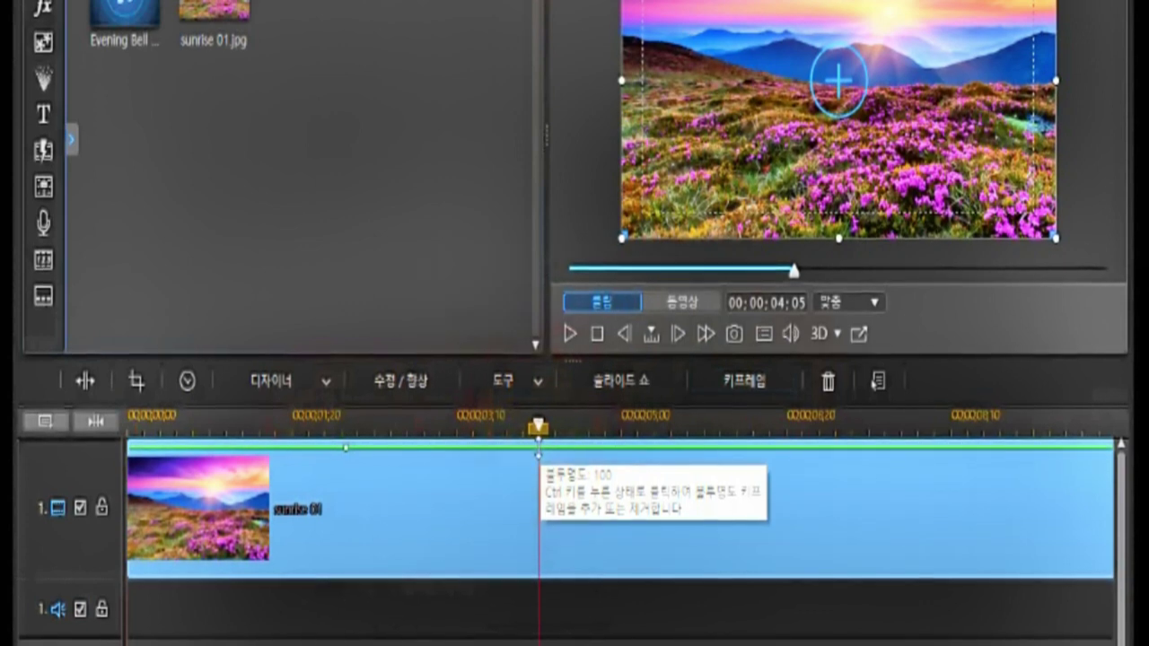
pyautogui.click(539, 448)
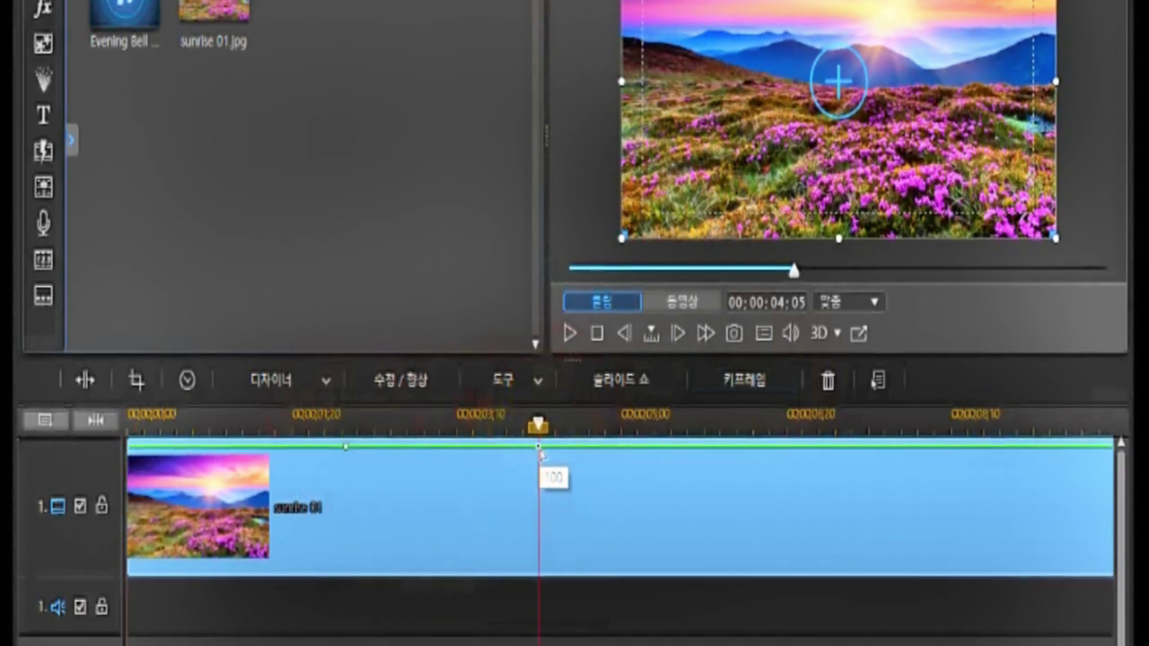
pyautogui.click(539, 448)
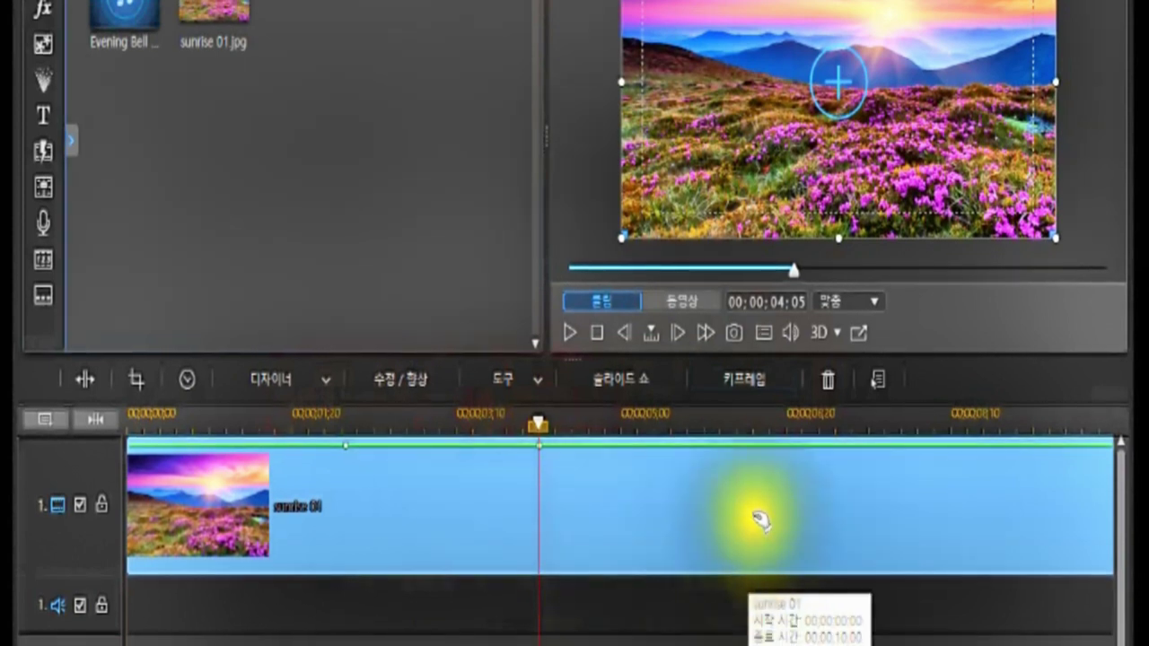
# Step: Add two more opacity keyframes to the clip, at about 00;00;06;08 and 00;00;08;05
pyautogui.click(744, 433)
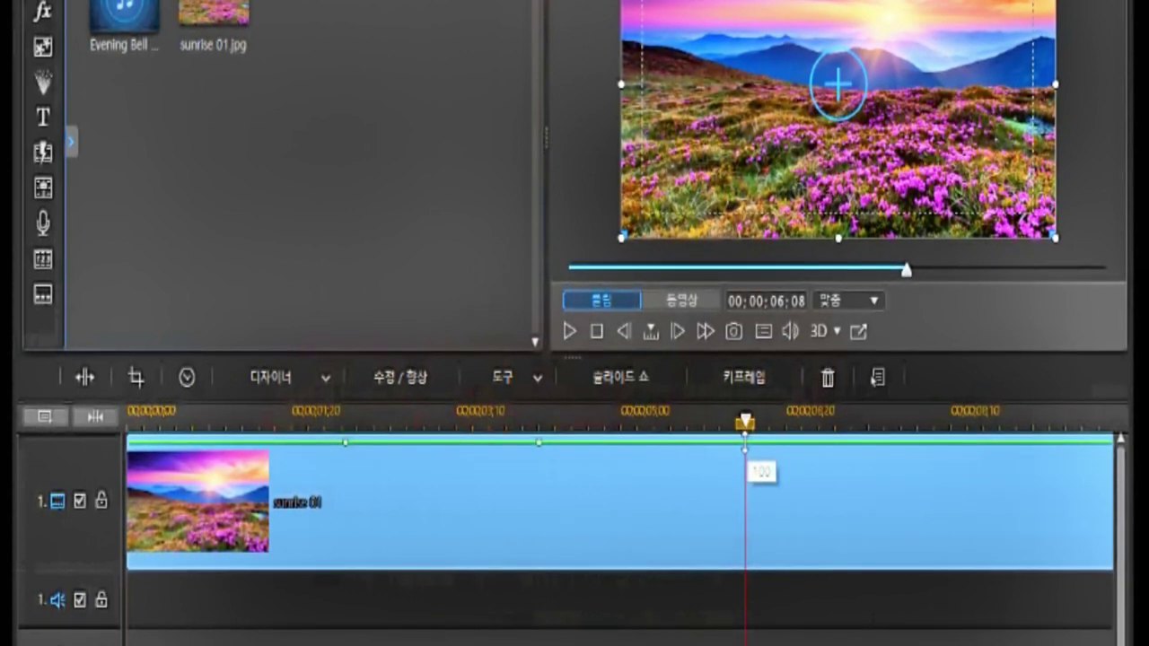
pyautogui.click(744, 441)
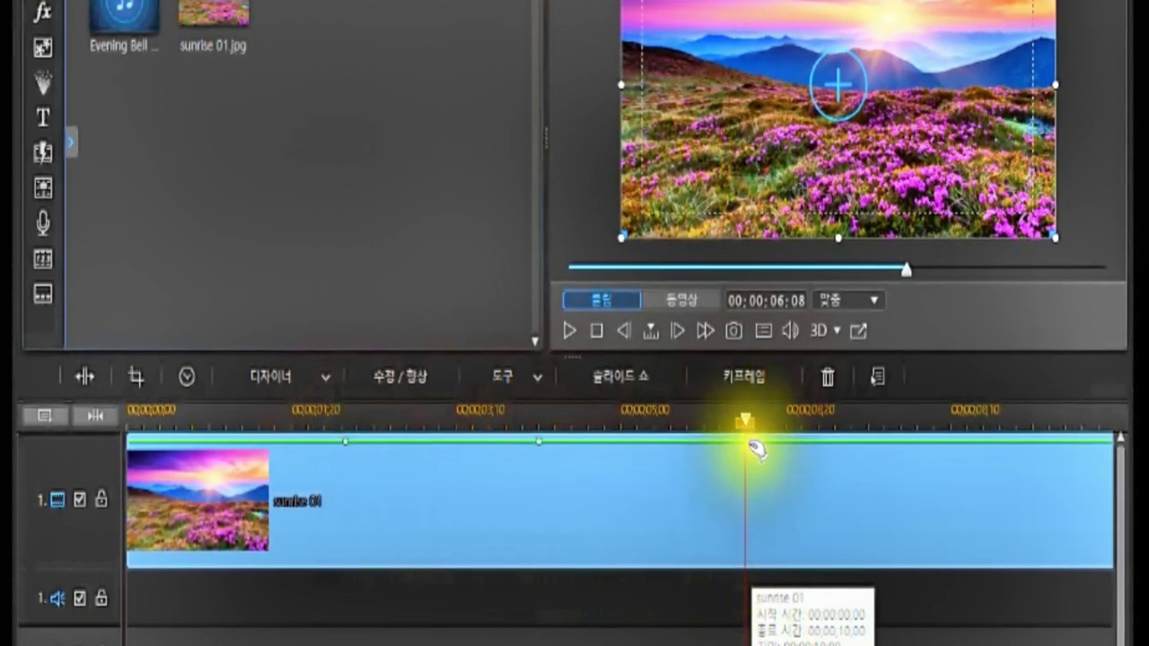
pyautogui.click(936, 442)
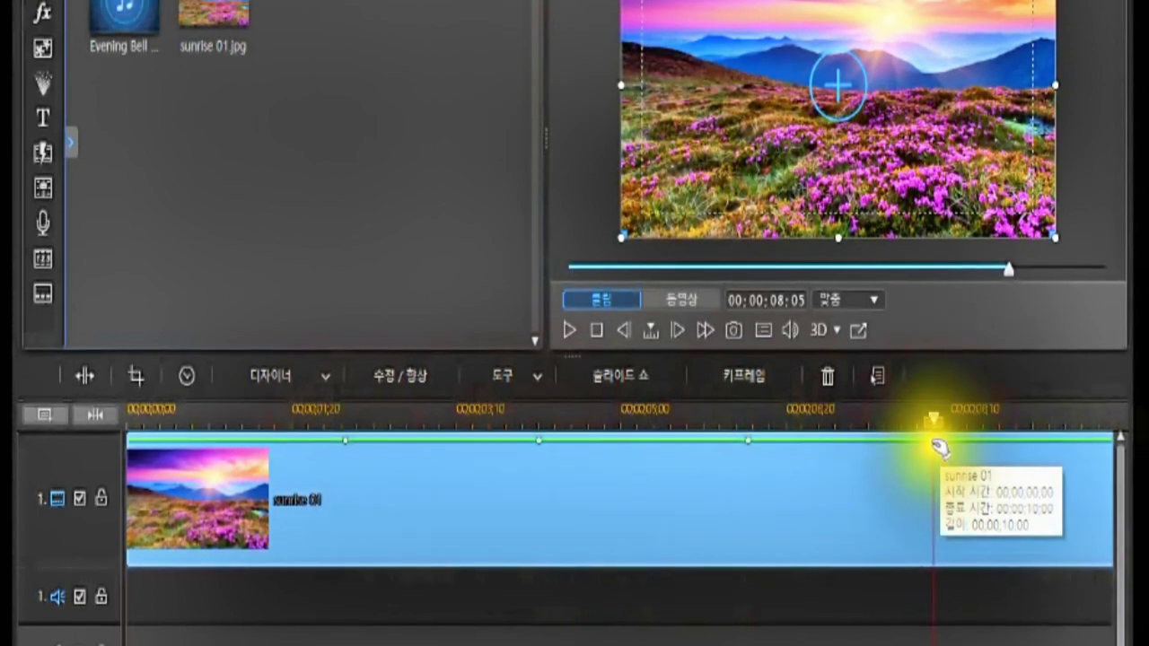
pyautogui.keyDown('ctrl'); pyautogui.click(933, 440); pyautogui.keyUp('ctrl')
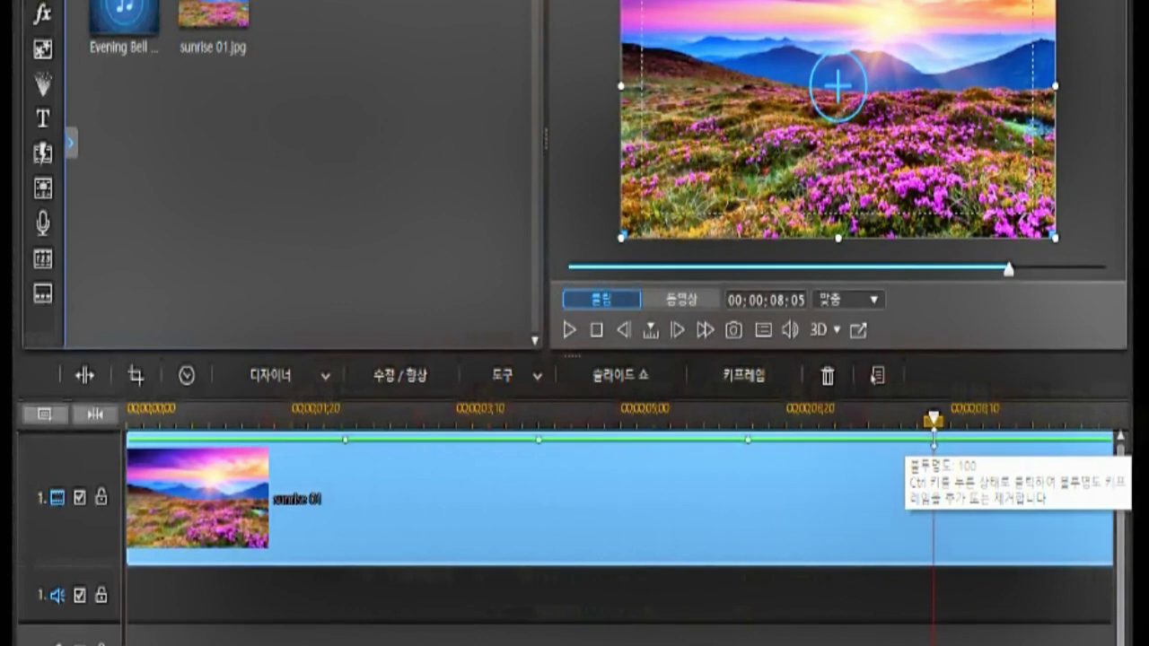
pyautogui.click(934, 441)
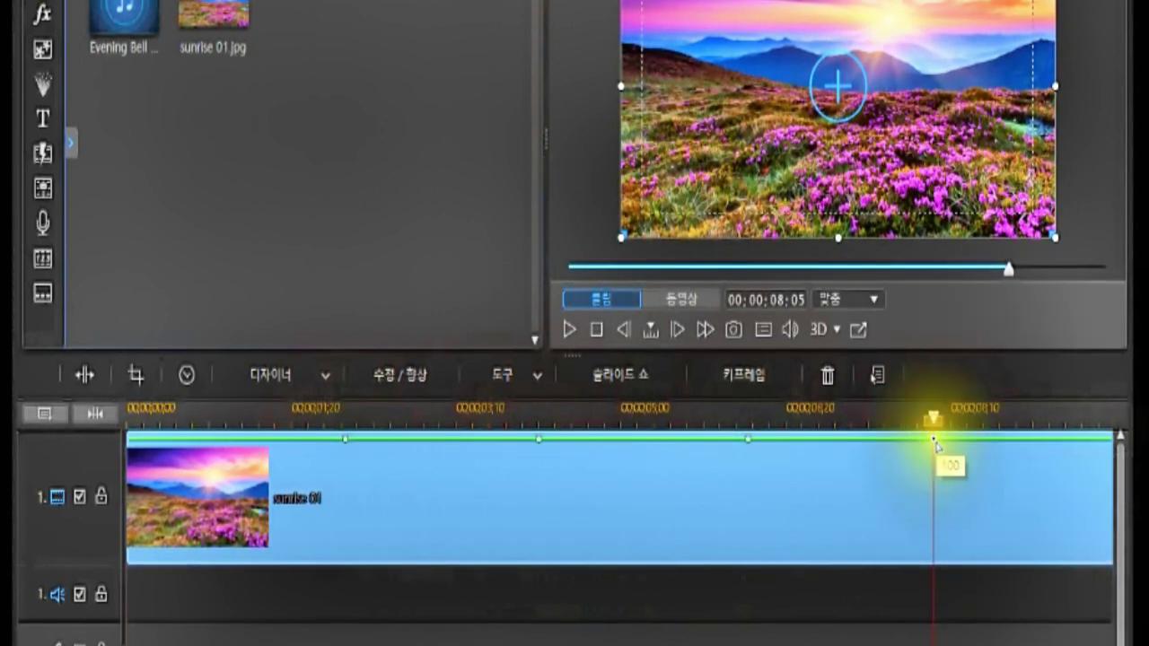
pyautogui.click(943, 475)
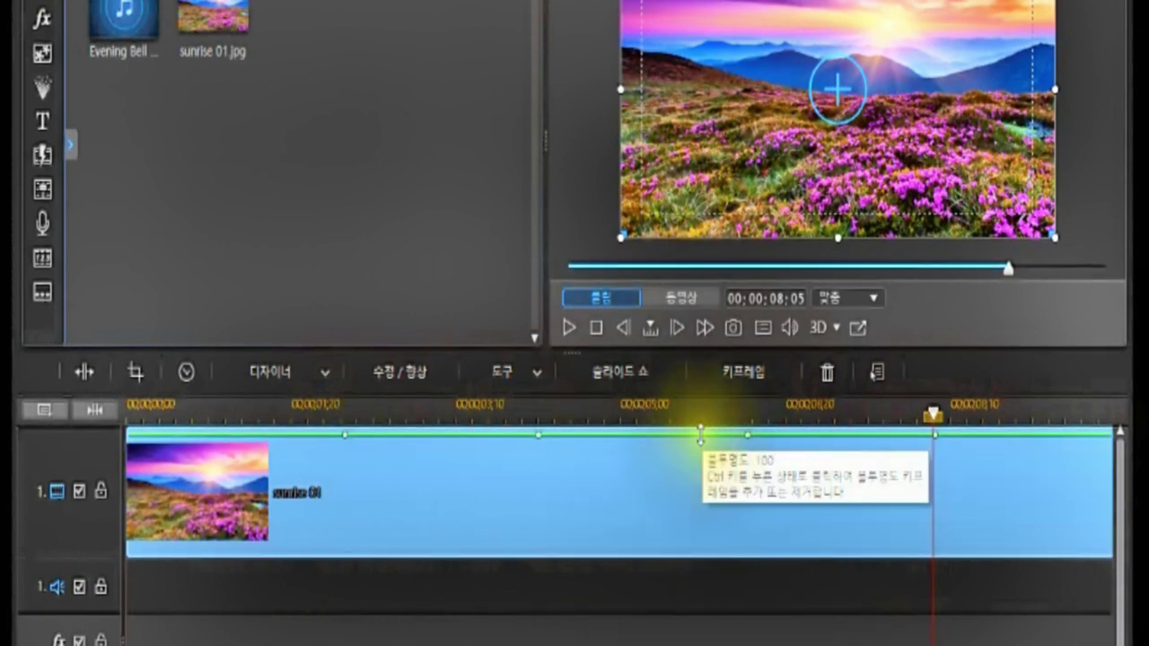
# Step: Lower the first and fourth opacity keyframes to about half and shift both inward, making a fade-in and fade-out around the middle pair
pyautogui.click(651, 498)
pyautogui.moveTo(651, 498)
pyautogui.mouseDown()
pyautogui.moveTo(403, 487)
pyautogui.moveTo(398, 505)
pyautogui.moveTo(345, 437)
pyautogui.mouseUp()
pyautogui.click(344, 435)
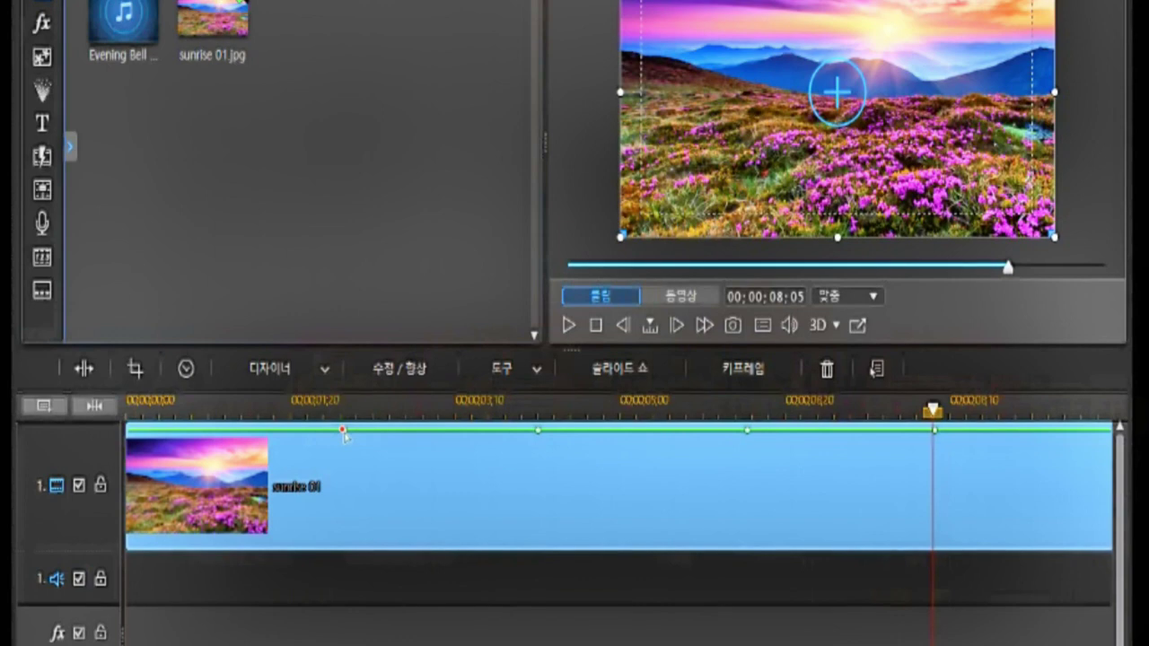
pyautogui.click(342, 431)
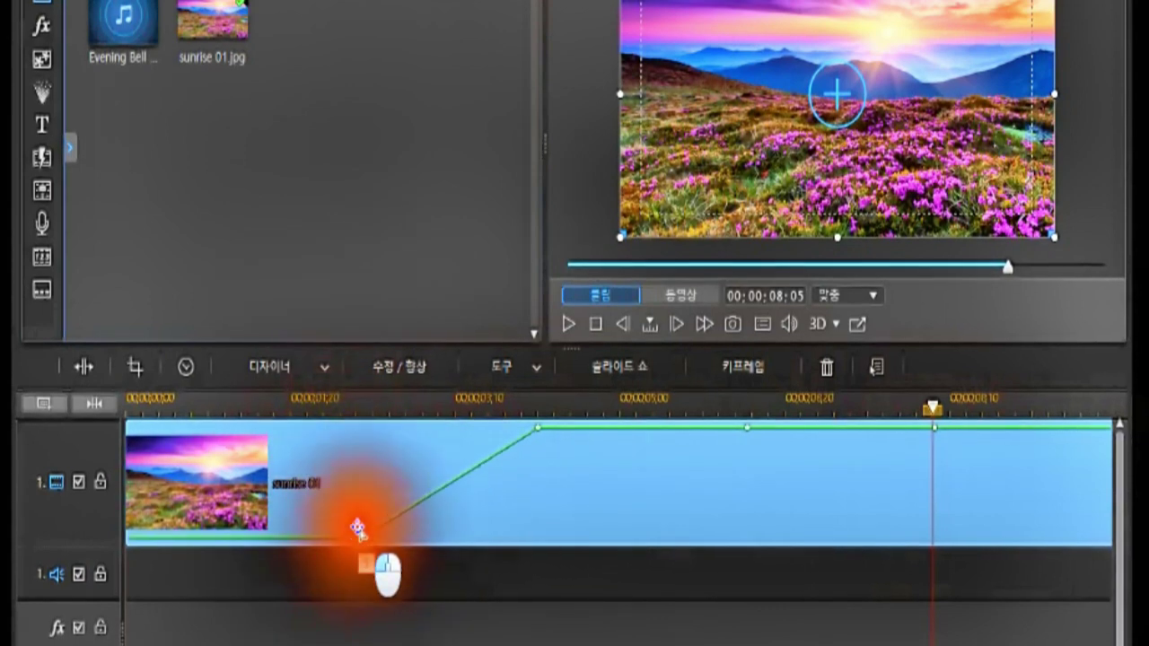
pyautogui.moveTo(357, 537); pyautogui.dragTo(372, 468)
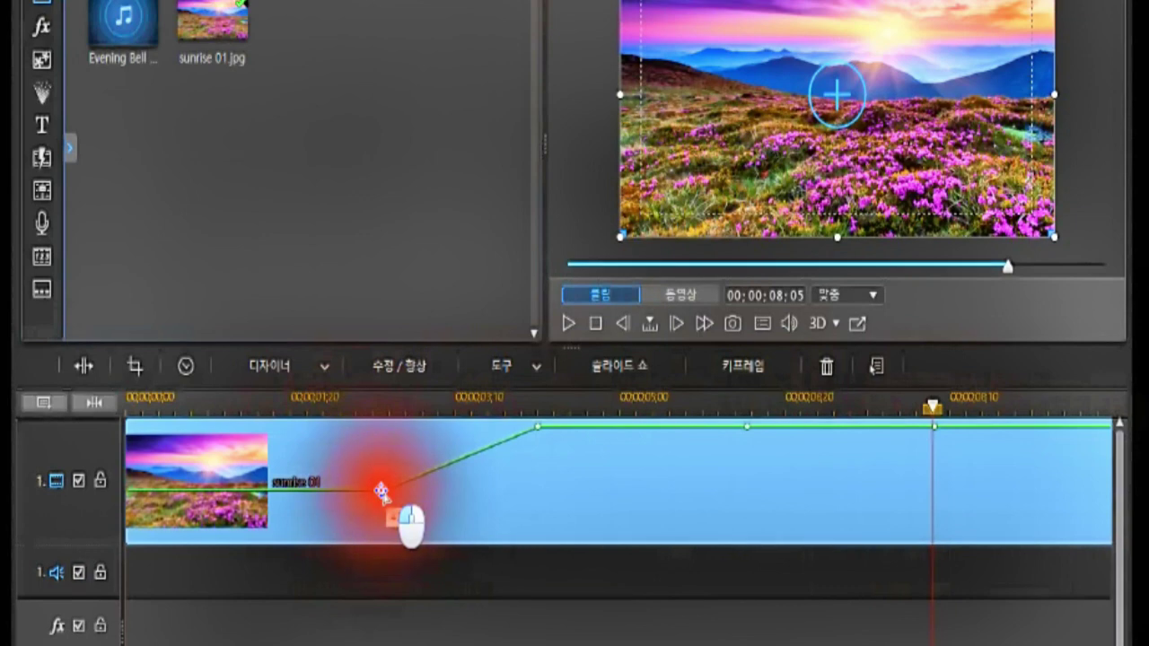
pyautogui.click(400, 515)
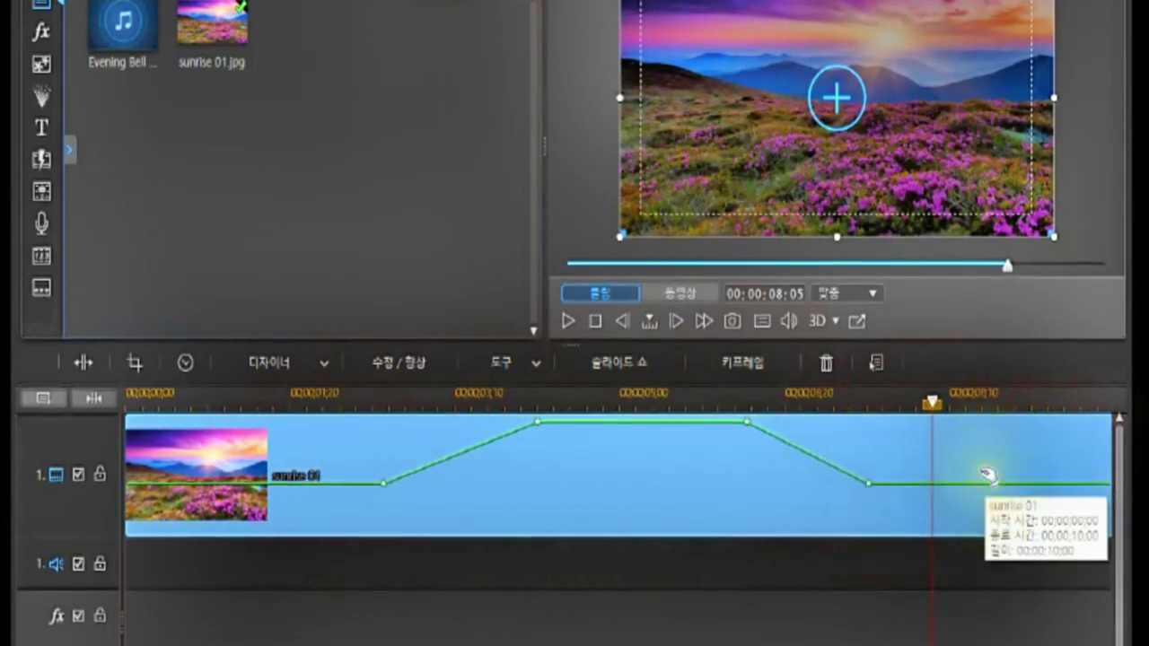
# Step: Add an opacity keyframe near 00;00;08;25 on the lowered end section of the clip's opacity line
pyautogui.moveTo(996, 400); pyautogui.dragTo(997, 485)
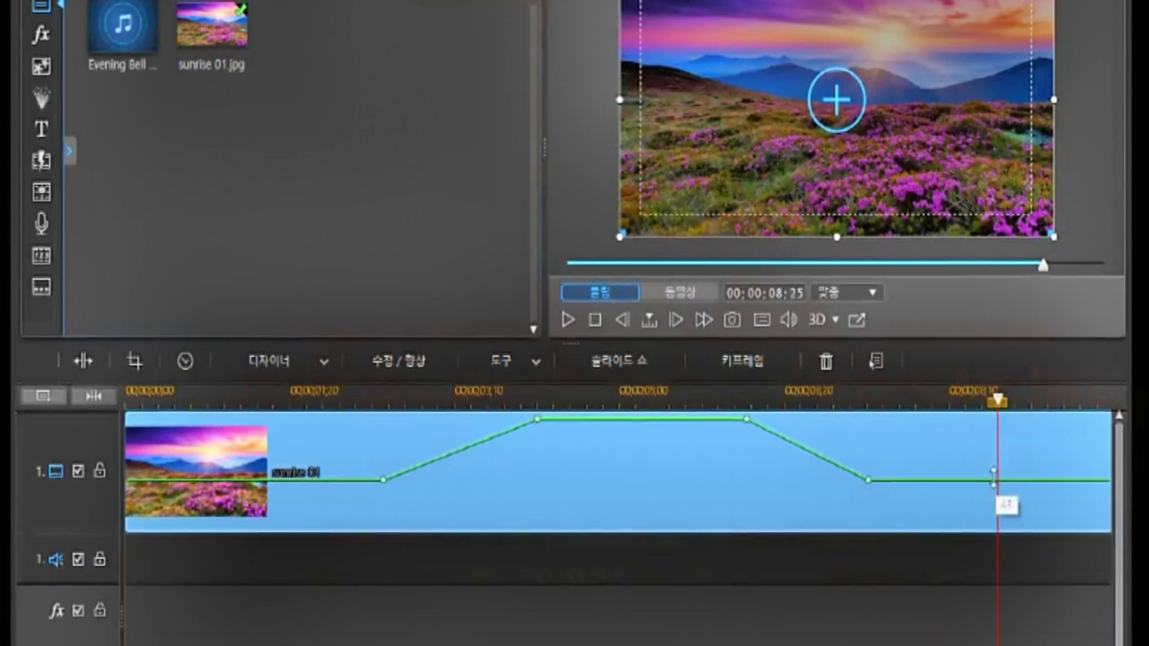
pyautogui.moveTo(993, 470); pyautogui.dragTo(994, 482)
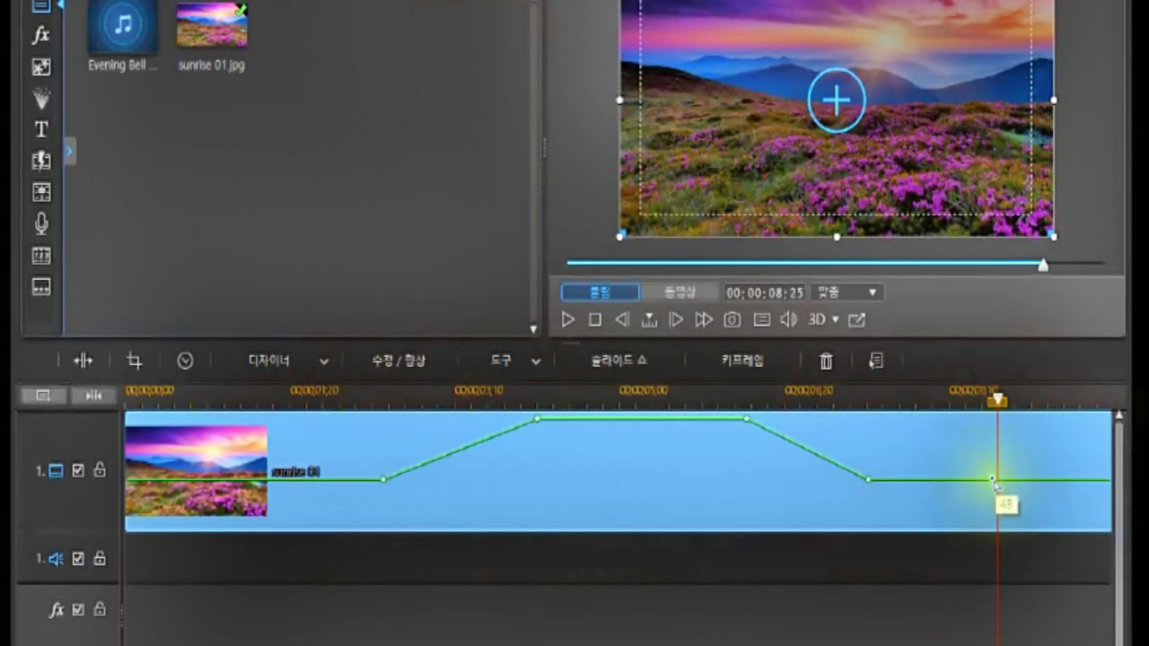
pyautogui.click(994, 478)
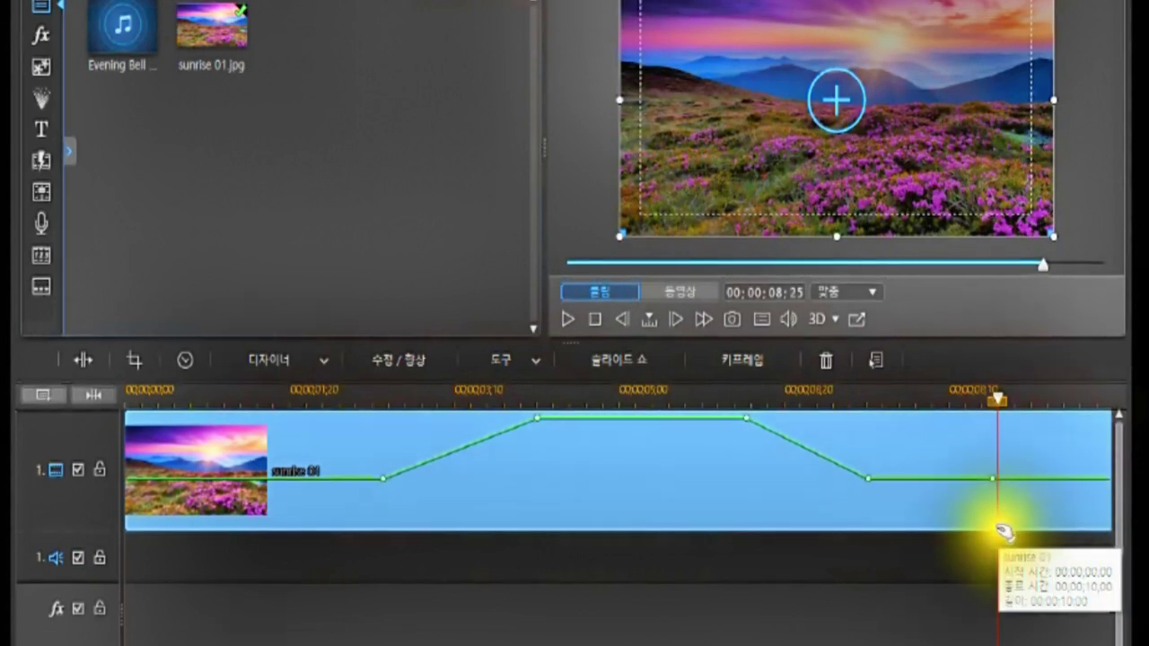
# Step: Fine-tune the last opacity keyframe of the sunrise 01 clip to about 41 near 00;00;08;24
pyautogui.click(993, 478)
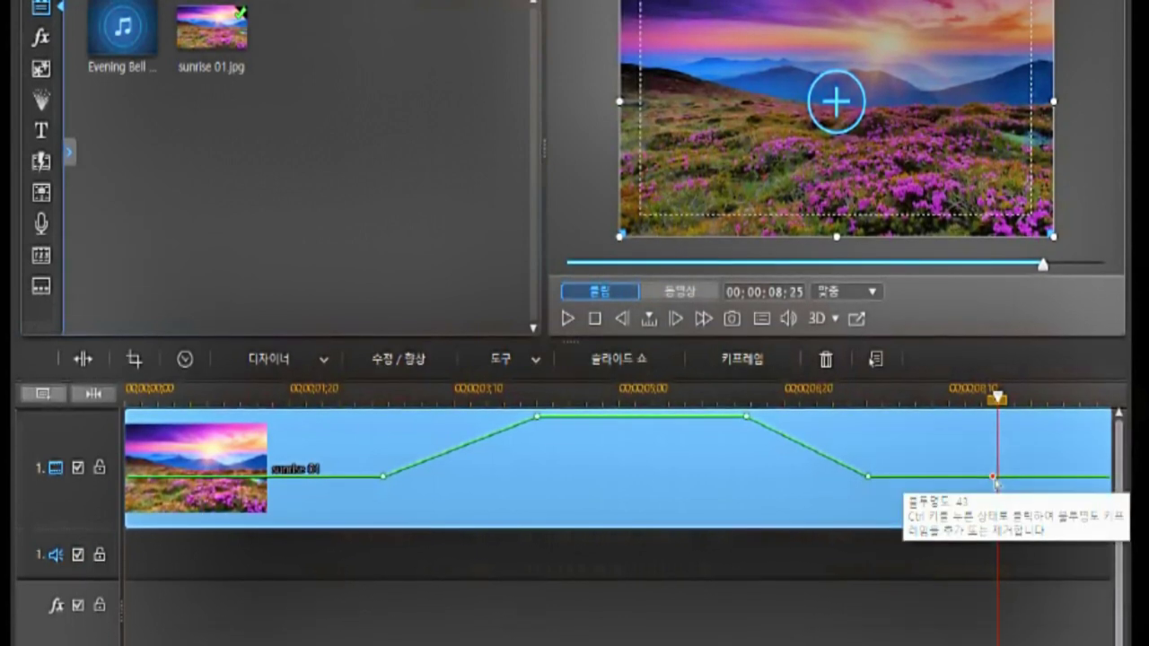
pyautogui.click(994, 478)
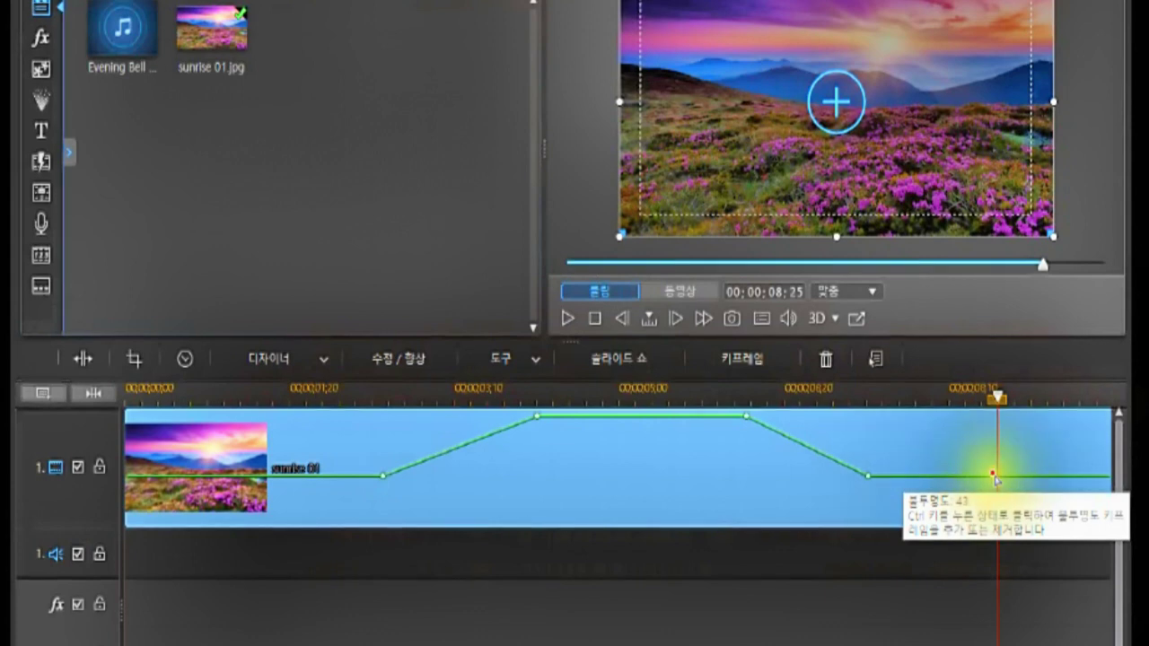
pyautogui.moveTo(994, 475); pyautogui.dragTo(959, 447)
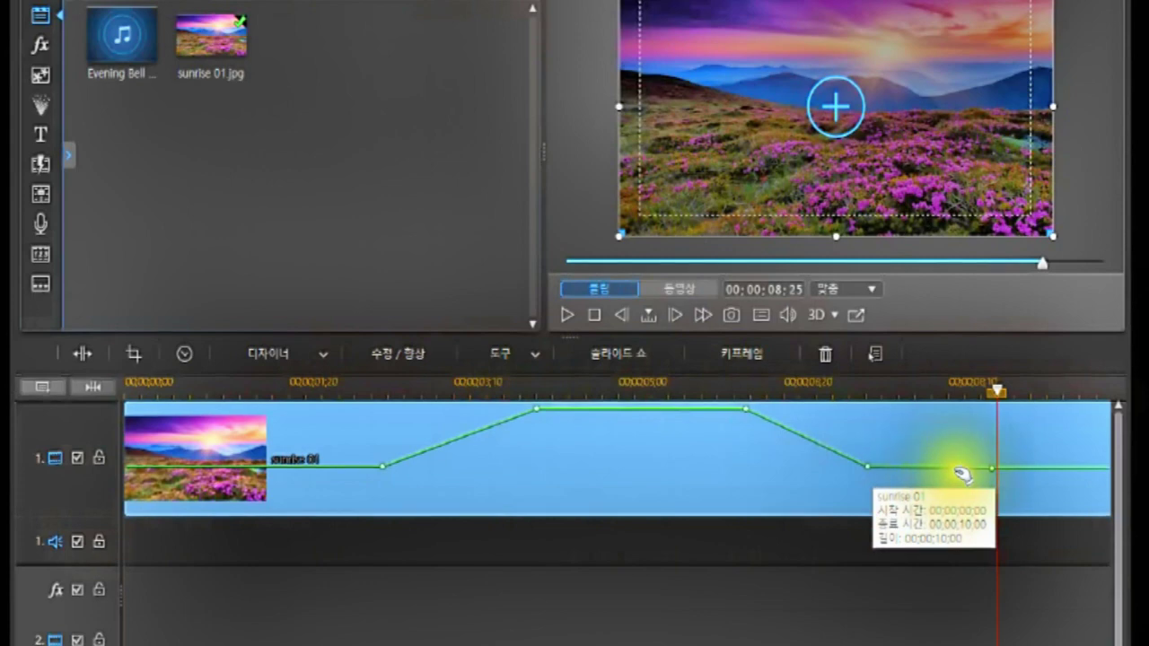
# Step: Play the whole movie from the beginning to preview the opacity fades
pyautogui.click(660, 287)
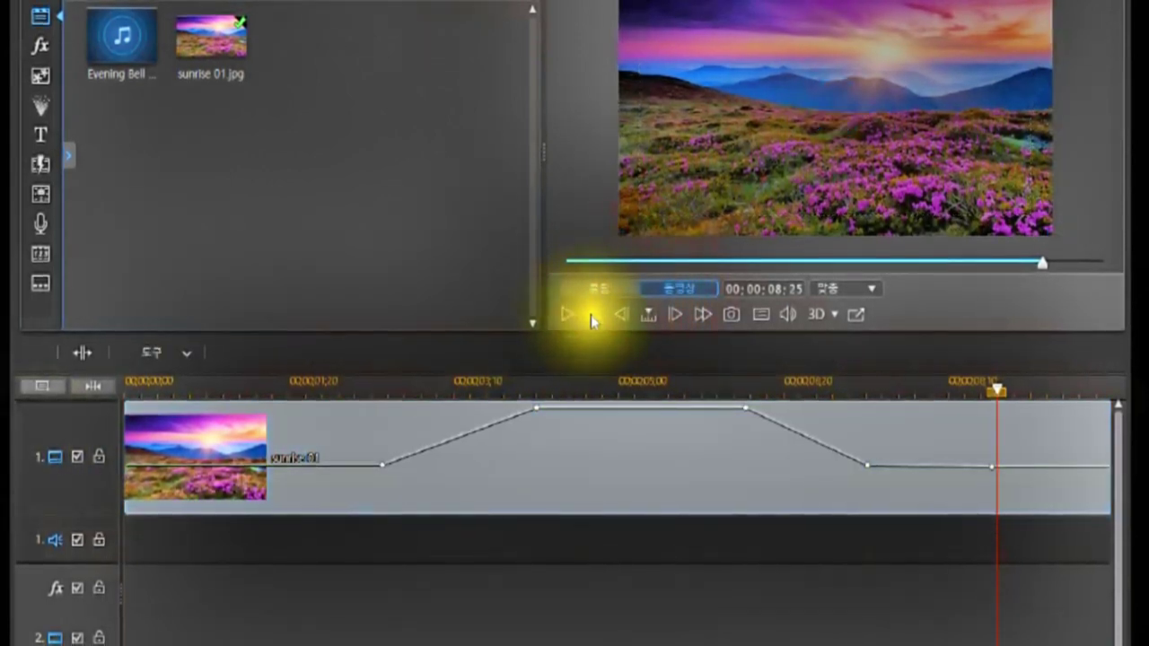
pyautogui.click(590, 314)
pyautogui.click(567, 317)
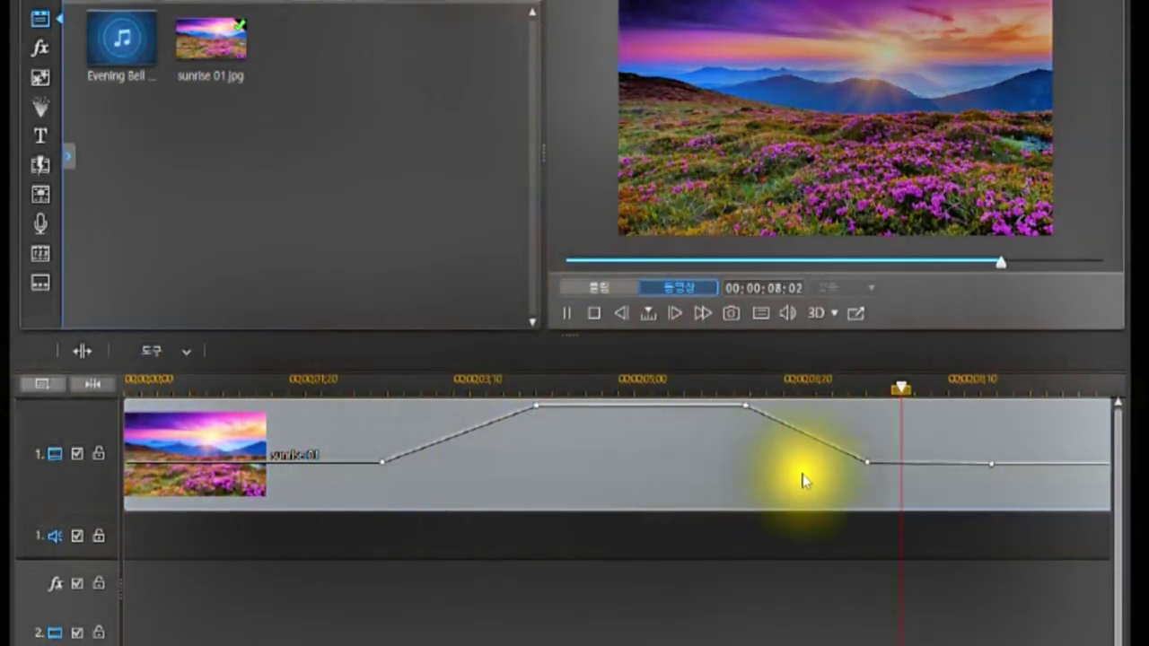
# Step: Open the keyframe settings of the sunrise 01 clip at the opacity section
pyautogui.click(662, 467)
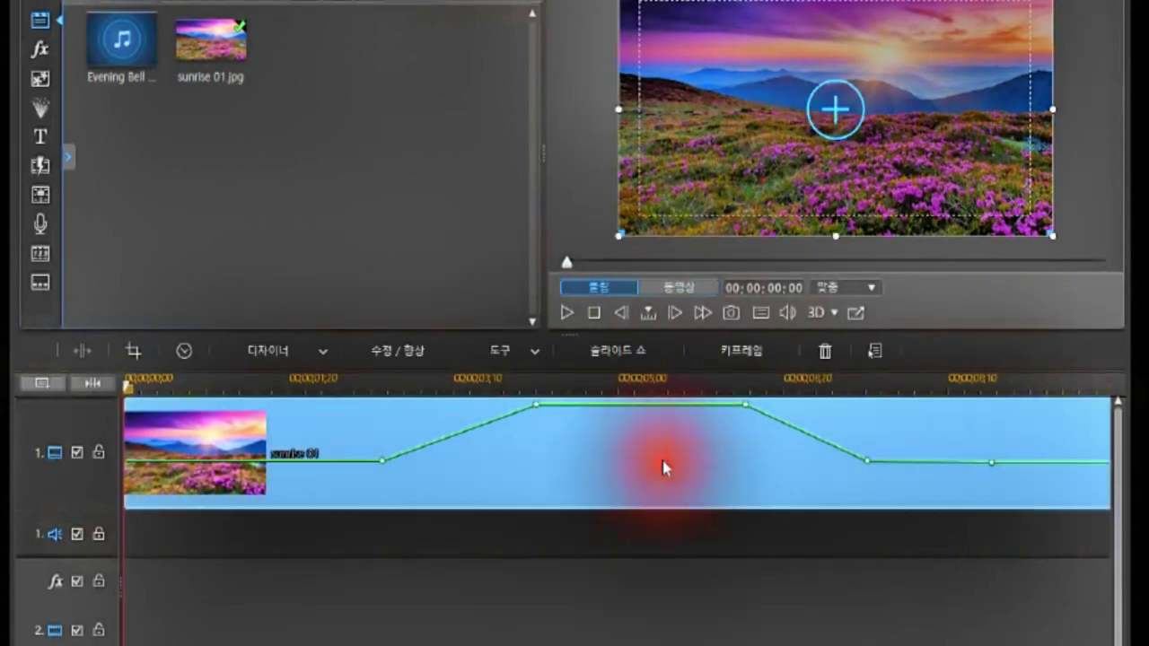
pyautogui.click(735, 351)
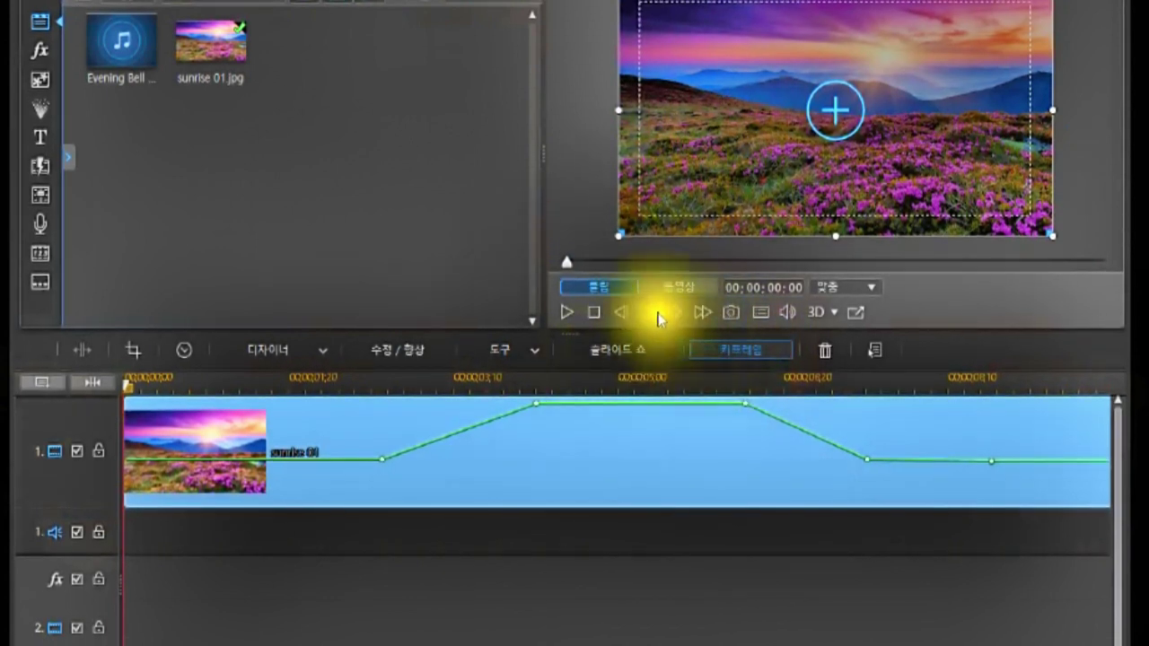
pyautogui.moveTo(261, 99); pyautogui.dragTo(260, 199)
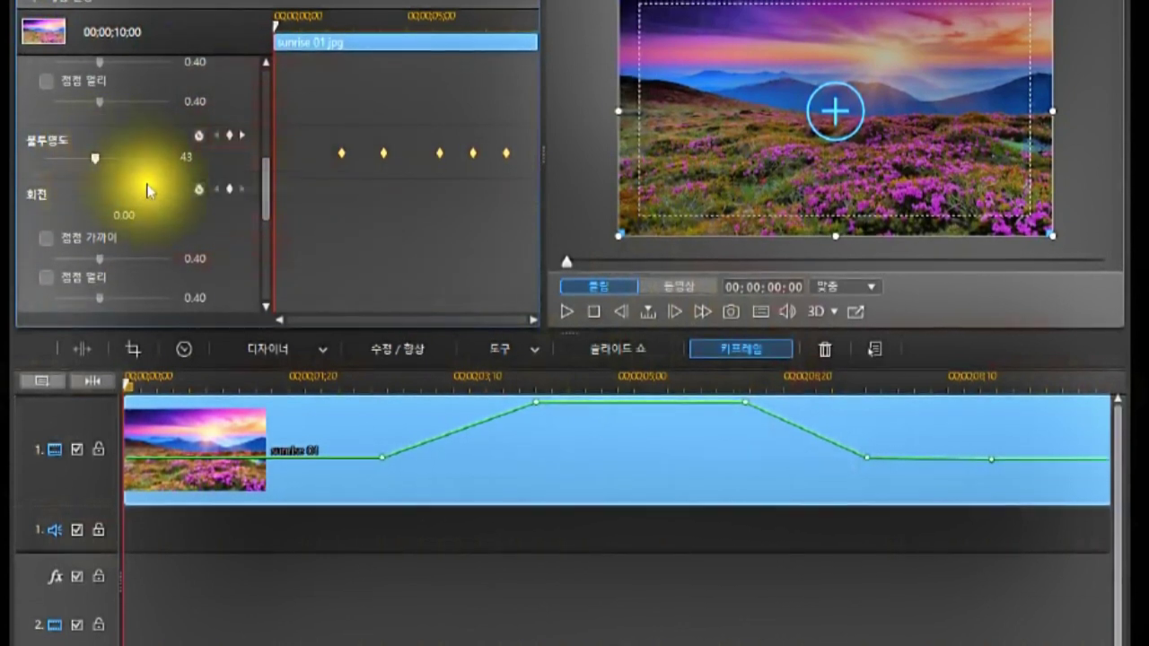
pyautogui.click(166, 166)
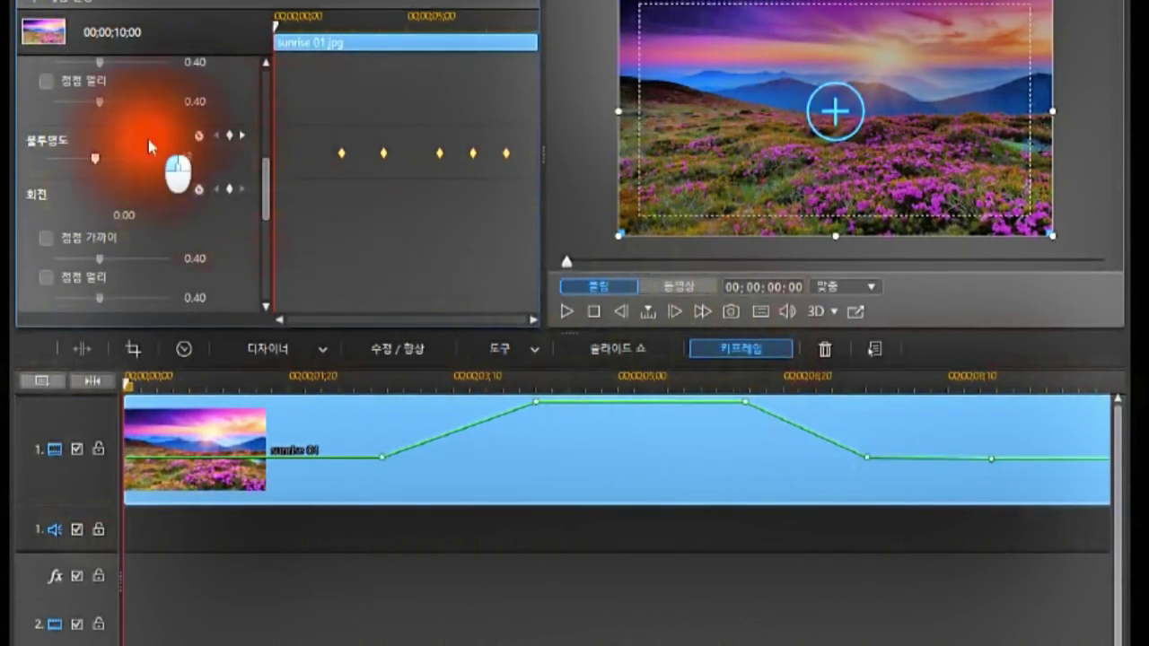
# Step: Inspect the first, second, third and last opacity keyframes against the timeline, and close the keyframe settings
pyautogui.click(342, 154)
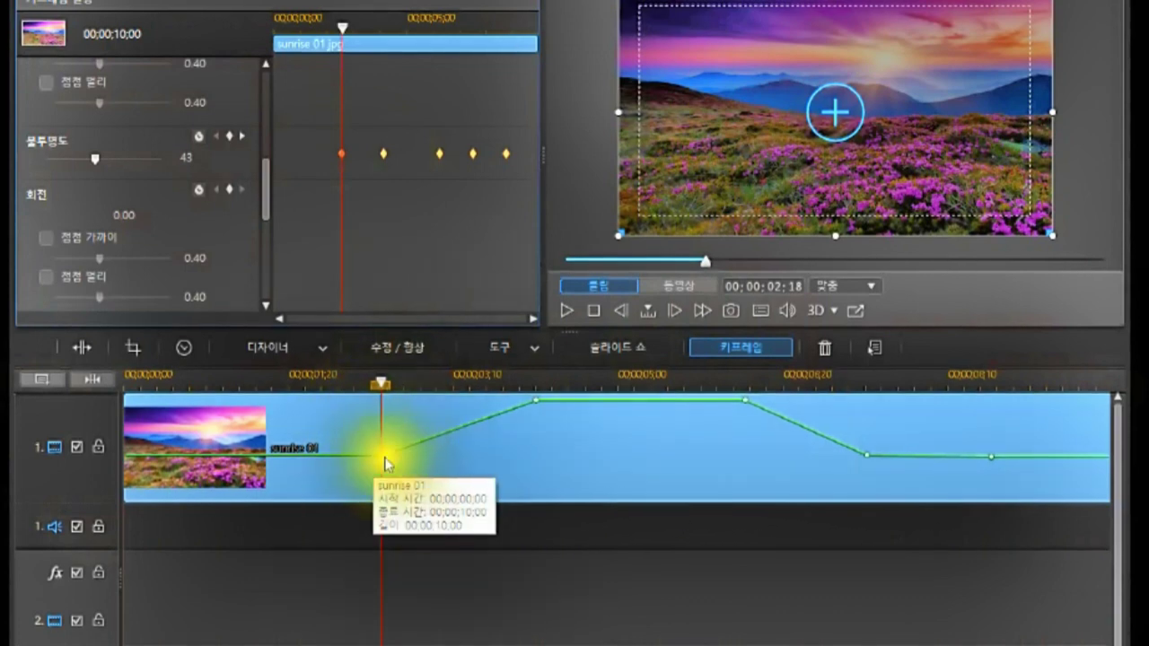
pyautogui.moveTo(385, 157); pyautogui.dragTo(388, 159)
pyautogui.click(383, 157)
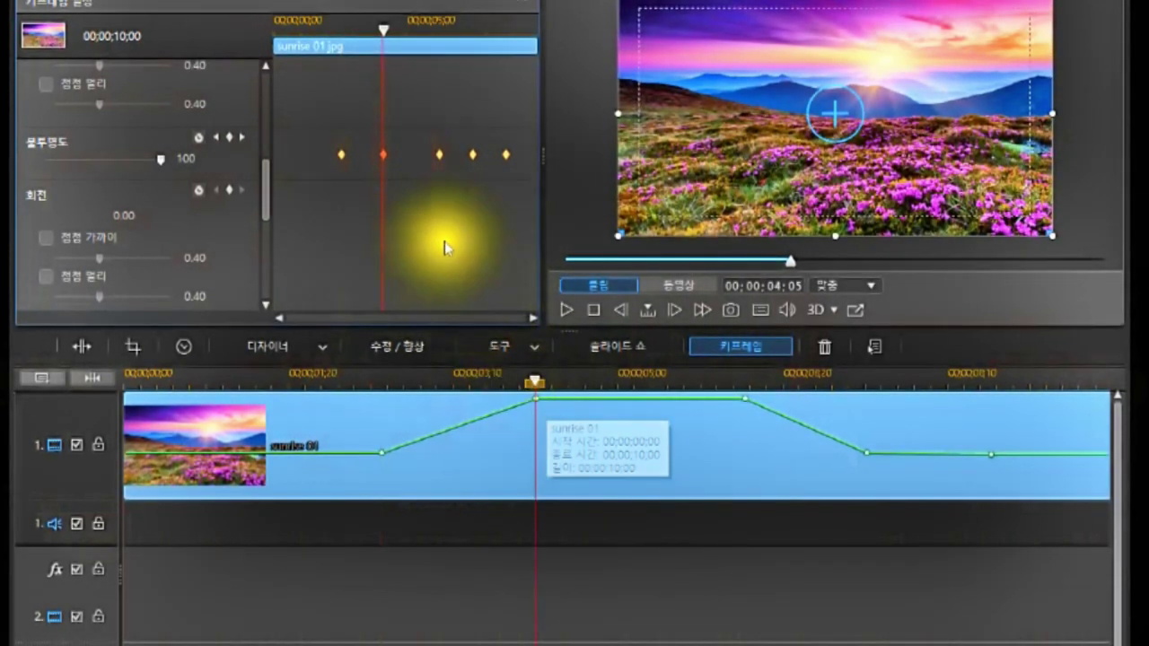
pyautogui.click(439, 158)
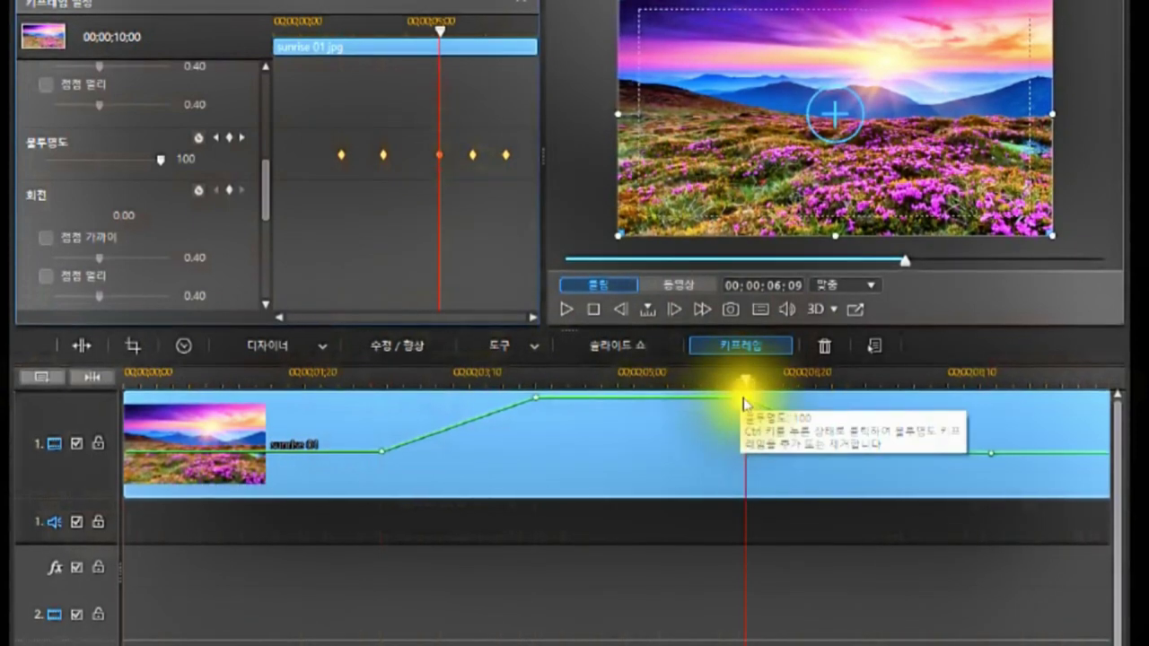
pyautogui.click(507, 157)
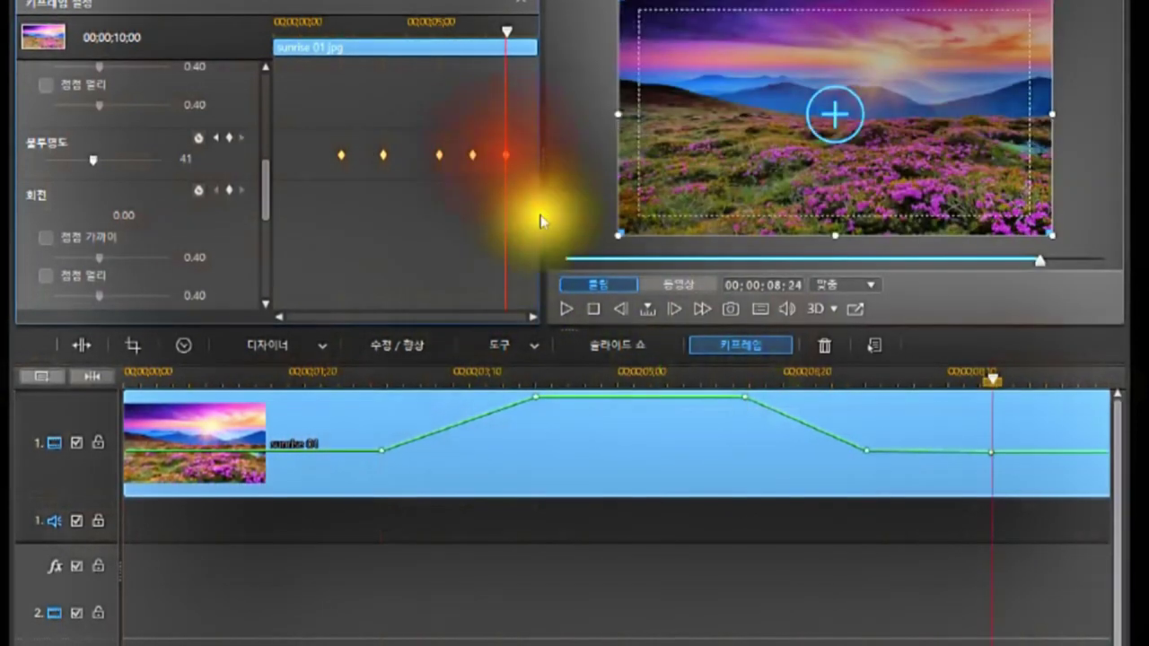
pyautogui.click(520, 3)
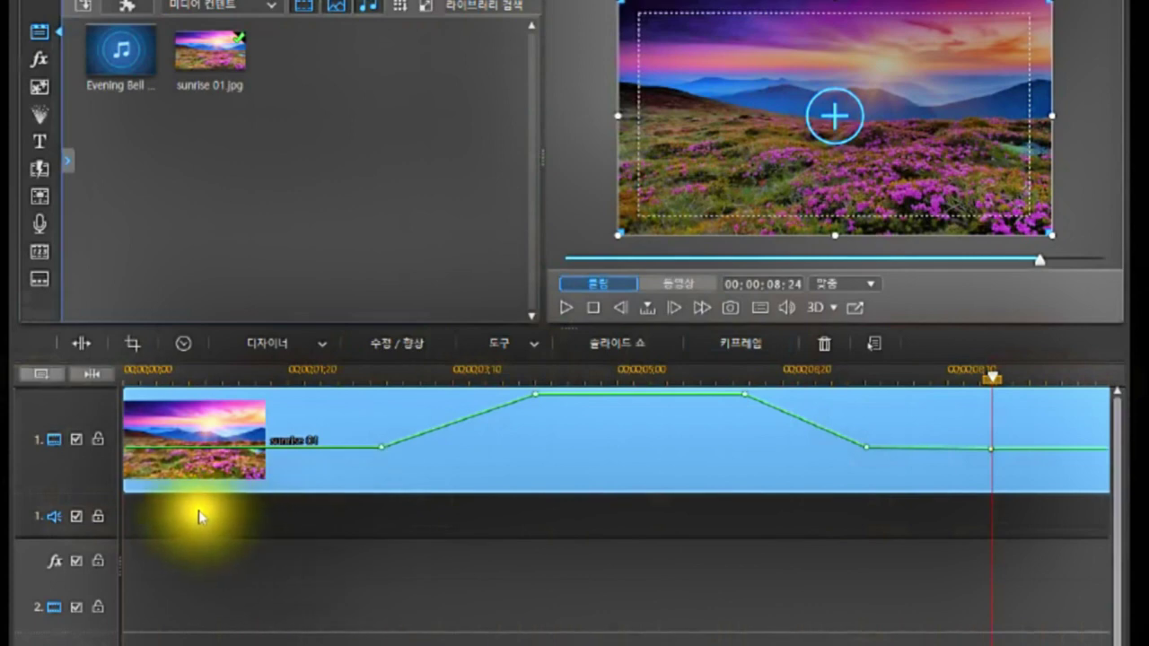
# Step: Delete the sunrise 01 clip from the timeline
pyautogui.click(165, 518)
pyautogui.moveTo(164, 519); pyautogui.dragTo(1012, 414)
pyautogui.press('Delete')
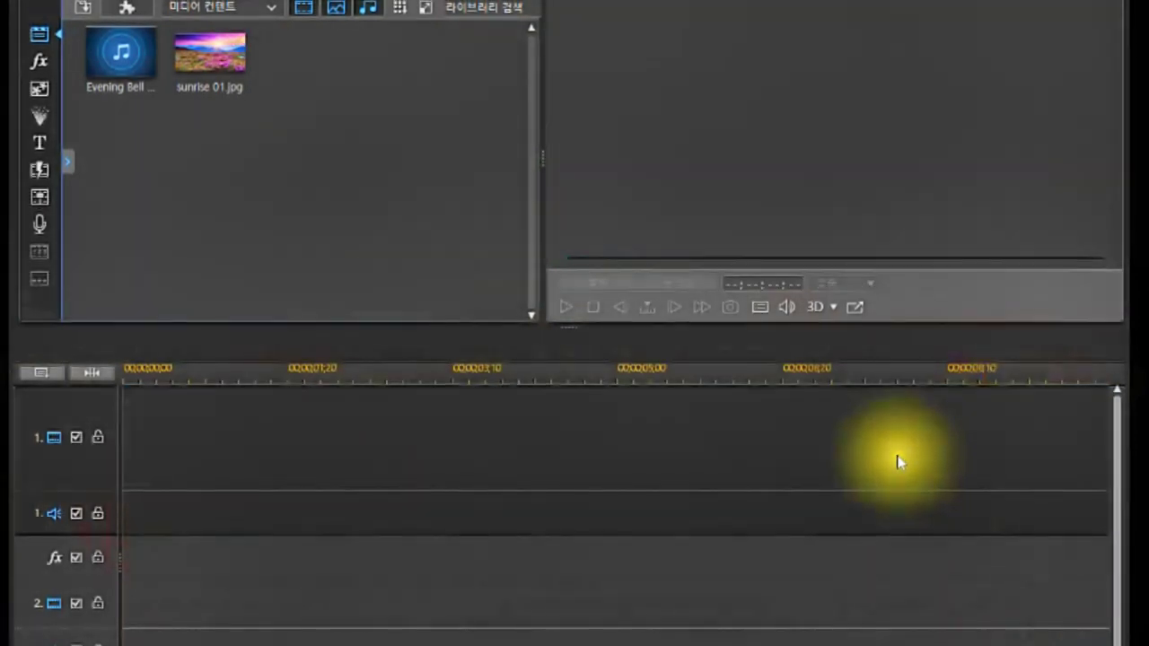
# Step: Place the Evening Bell music at the start of audio track 1 and enlarge the track's height
pyautogui.click(123, 55)
pyautogui.moveTo(123, 54); pyautogui.dragTo(106, 433)
pyautogui.moveTo(104, 478); pyautogui.dragTo(101, 598)
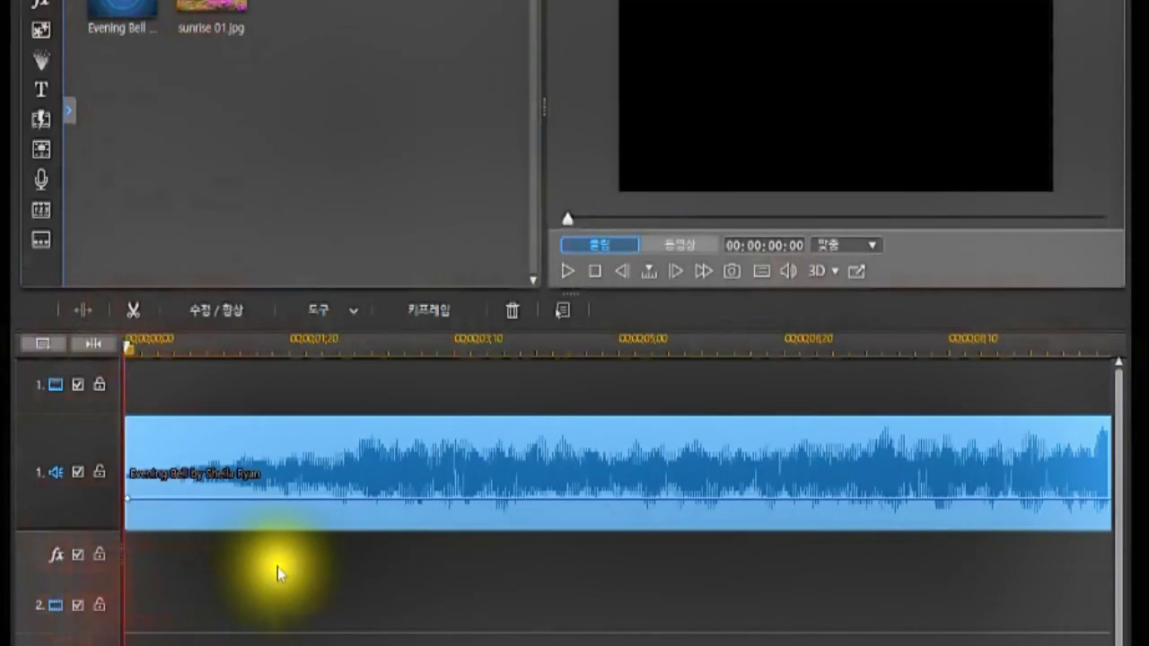
pyautogui.click(392, 456)
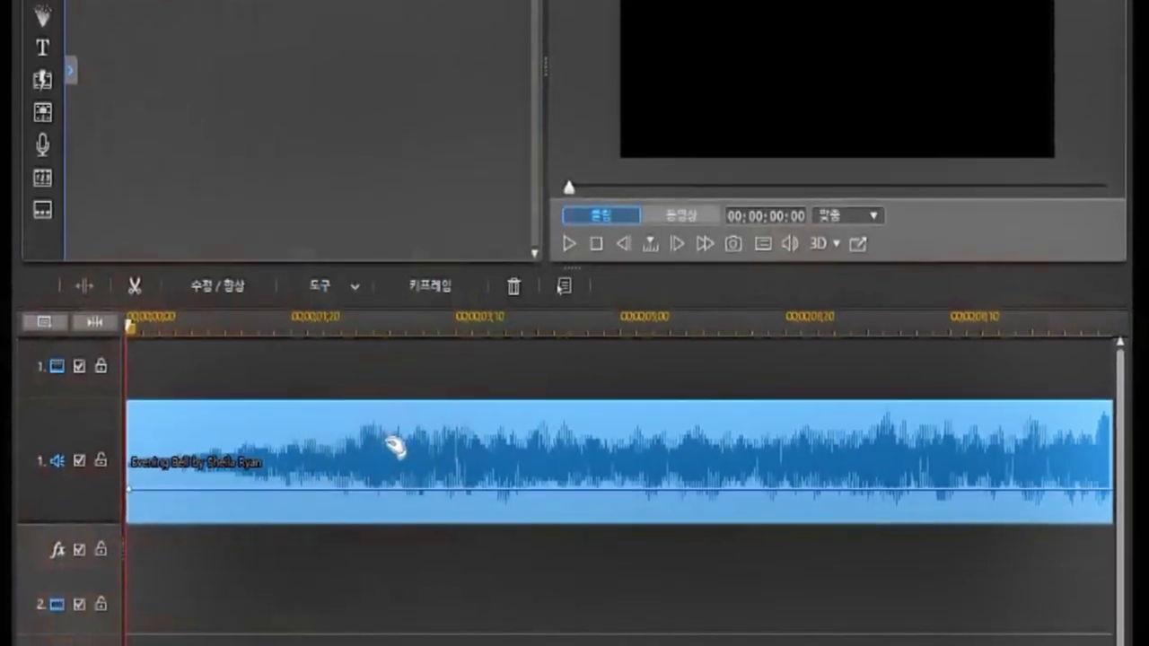
pyautogui.click(395, 448)
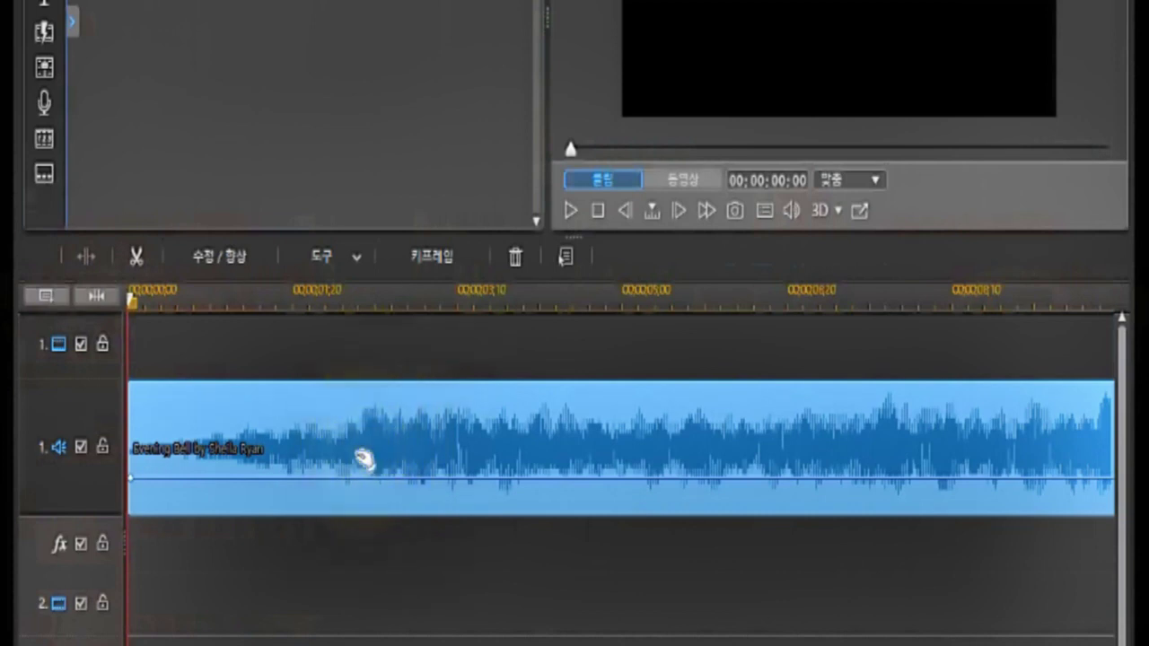
pyautogui.click(425, 473)
pyautogui.moveTo(427, 472)
pyautogui.mouseDown()
pyautogui.moveTo(438, 388)
pyautogui.moveTo(425, 512)
pyautogui.moveTo(429, 475)
pyautogui.mouseUp()
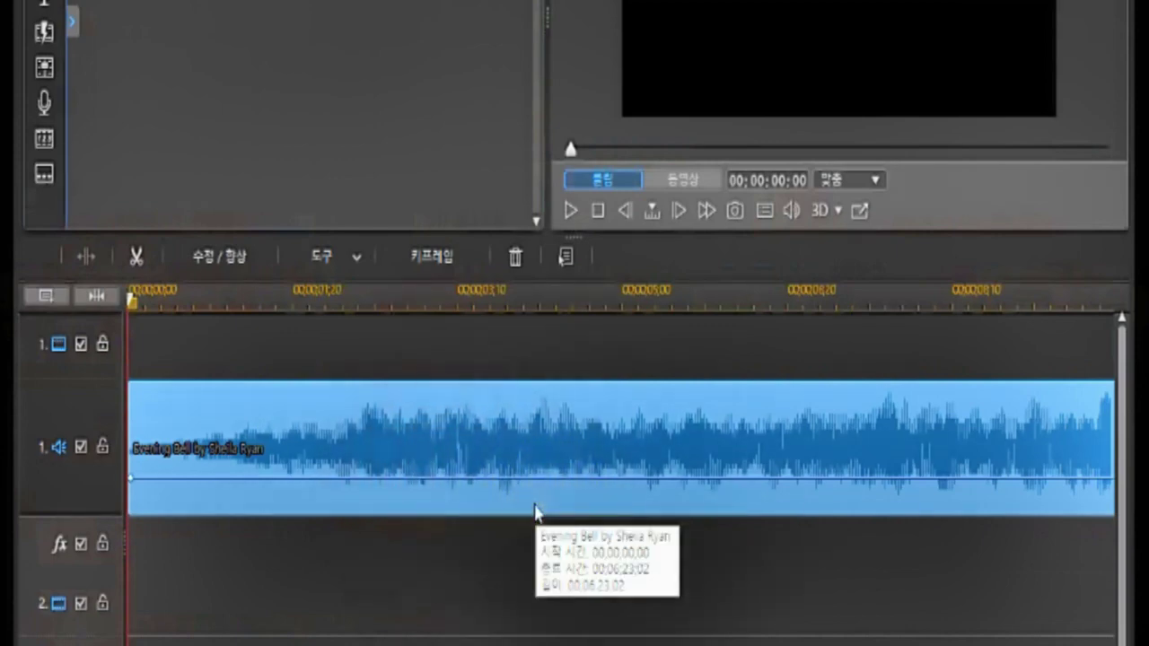
pyautogui.click(442, 257)
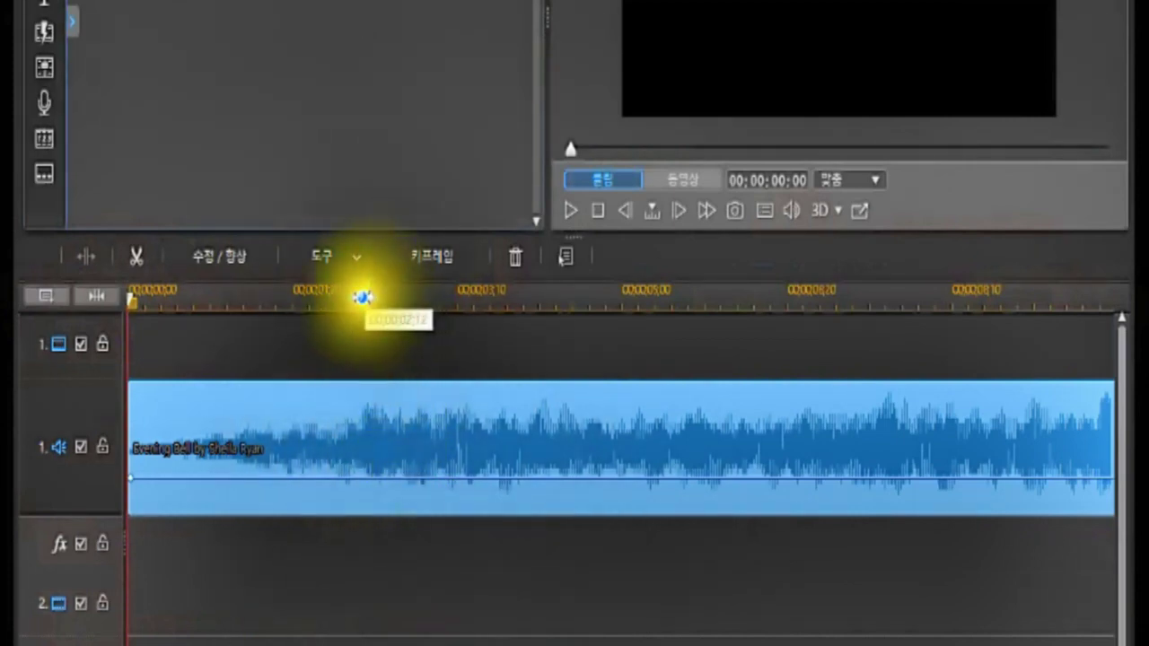
# Step: Add volume keyframes to the Evening Bell clip at 00;00;01;15 and 00;00;03;11
pyautogui.click(274, 301)
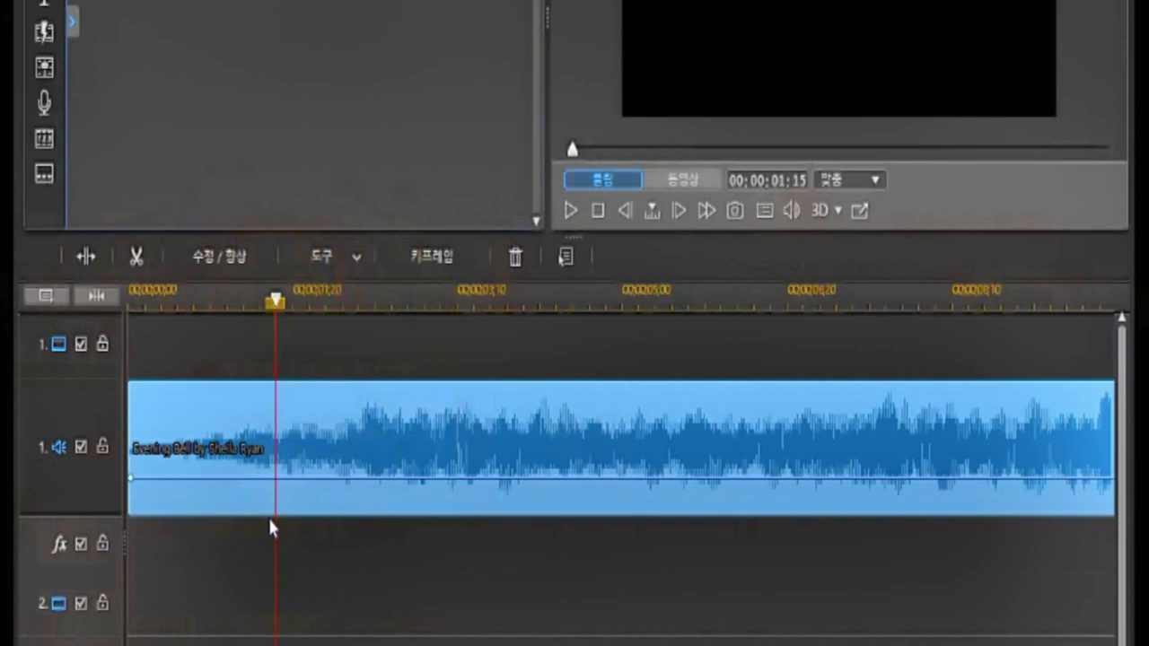
pyautogui.keyDown('ctrl'); pyautogui.click(273, 482); pyautogui.keyUp('ctrl')
pyautogui.click(273, 469)
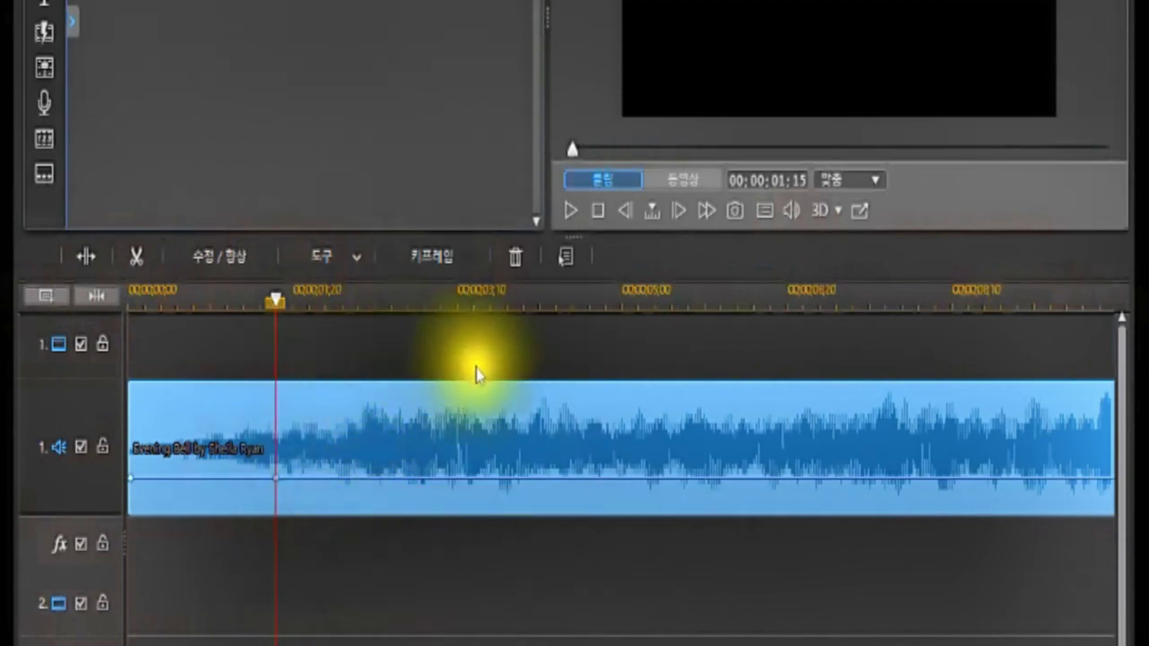
pyautogui.click(461, 297)
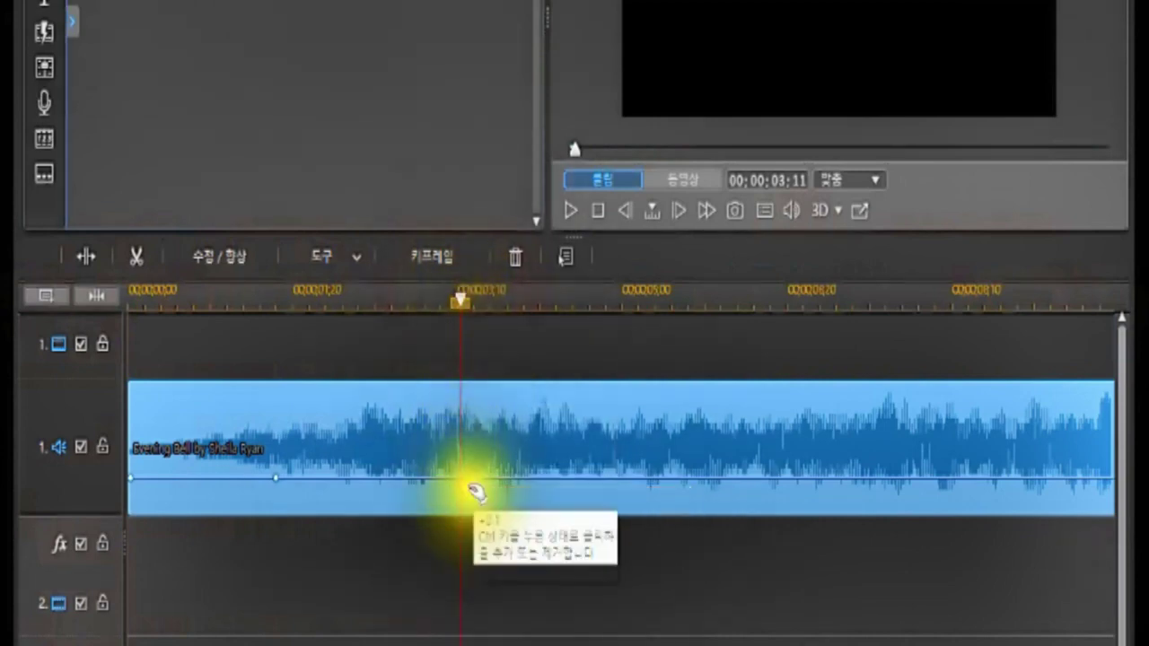
pyautogui.moveTo(465, 480); pyautogui.dragTo(457, 471)
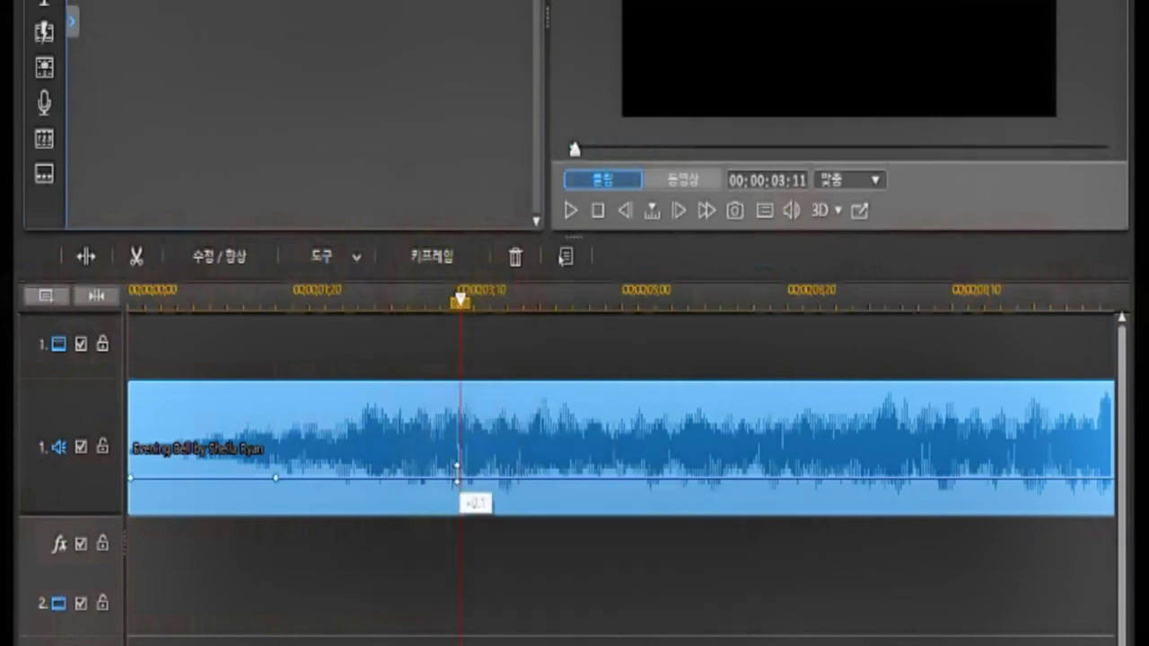
pyautogui.moveTo(457, 464); pyautogui.dragTo(458, 477)
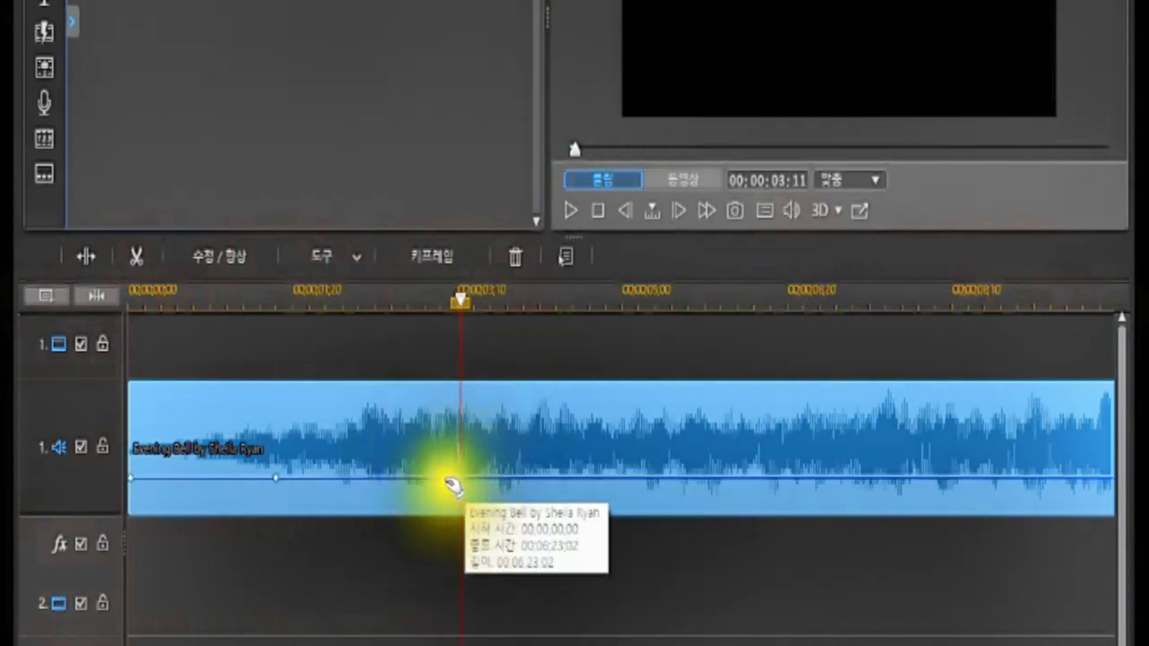
# Step: Add a volume keyframe to the Evening Bell clip at 00;00;04;20, level with the existing volume line
pyautogui.click(586, 301)
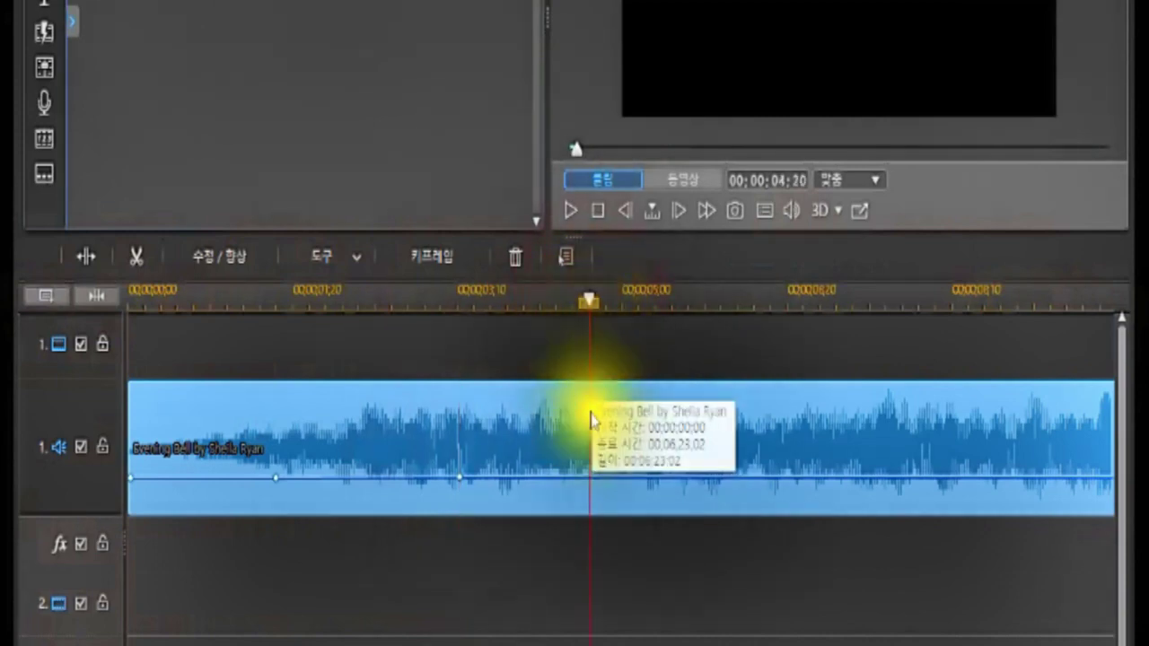
pyautogui.click(586, 467)
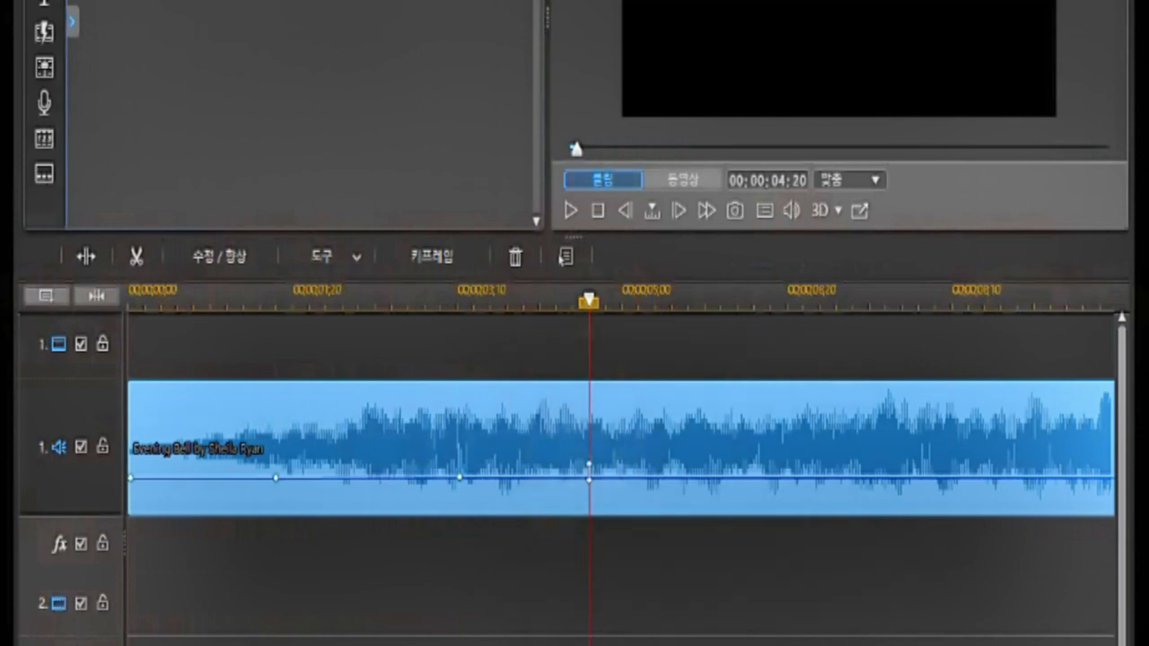
pyautogui.click(589, 478)
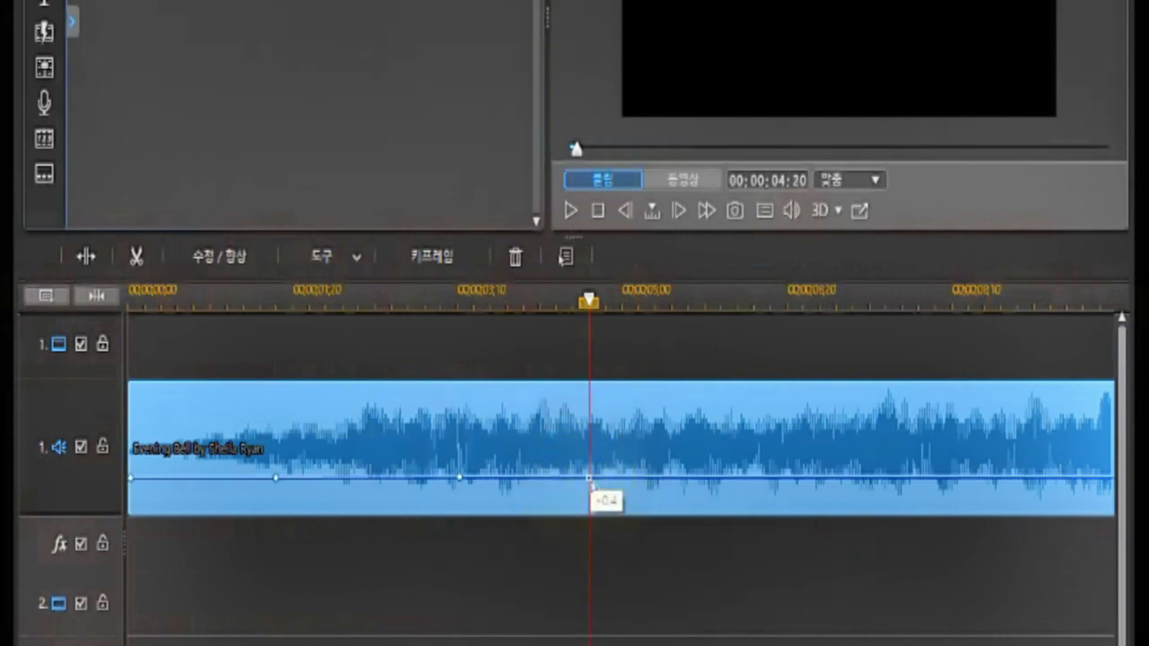
pyautogui.click(590, 479)
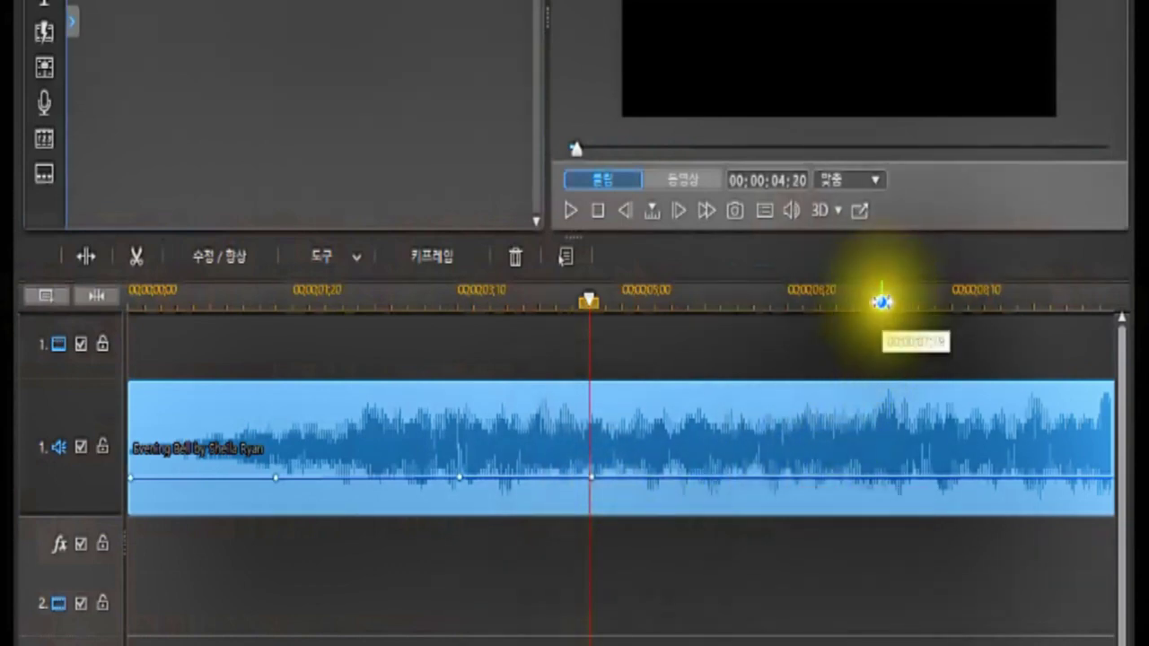
# Step: Add another volume keyframe at 00;00;06;17 on the Evening Bell clip's volume line
pyautogui.click(770, 312)
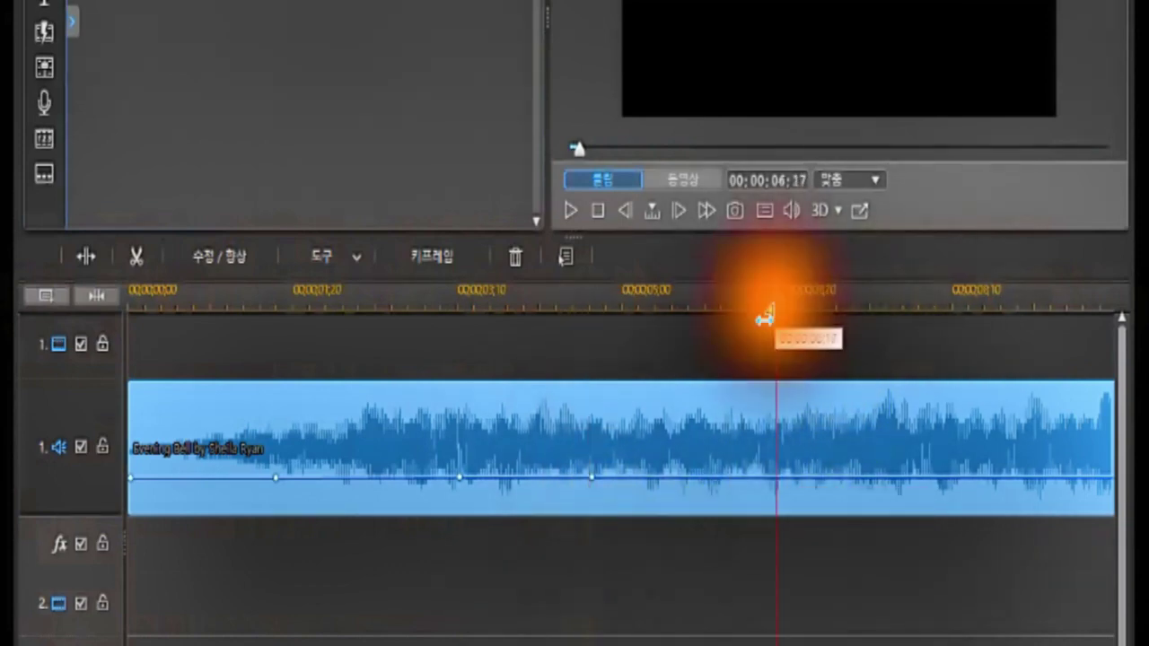
pyautogui.click(777, 478)
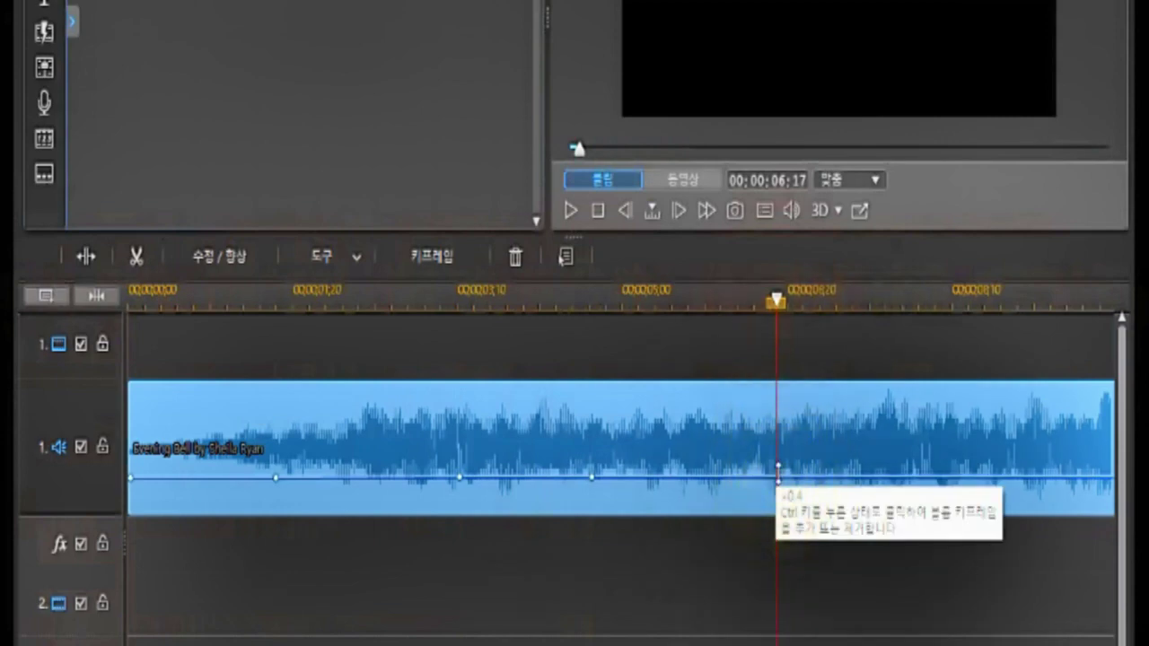
pyautogui.click(775, 465)
pyautogui.click(776, 470)
pyautogui.click(777, 474)
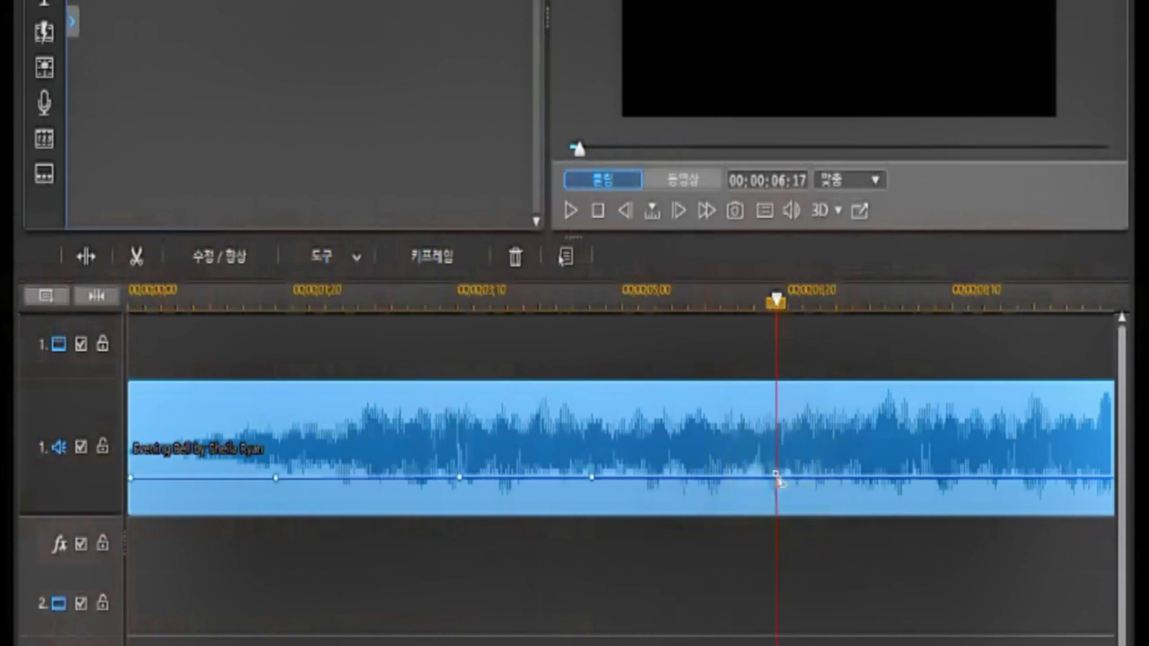
pyautogui.rightClick(777, 475)
pyautogui.click(769, 552)
pyautogui.moveTo(767, 549)
pyautogui.mouseDown()
pyautogui.moveTo(472, 620)
pyautogui.moveTo(328, 546)
pyautogui.moveTo(316, 552)
pyautogui.mouseUp()
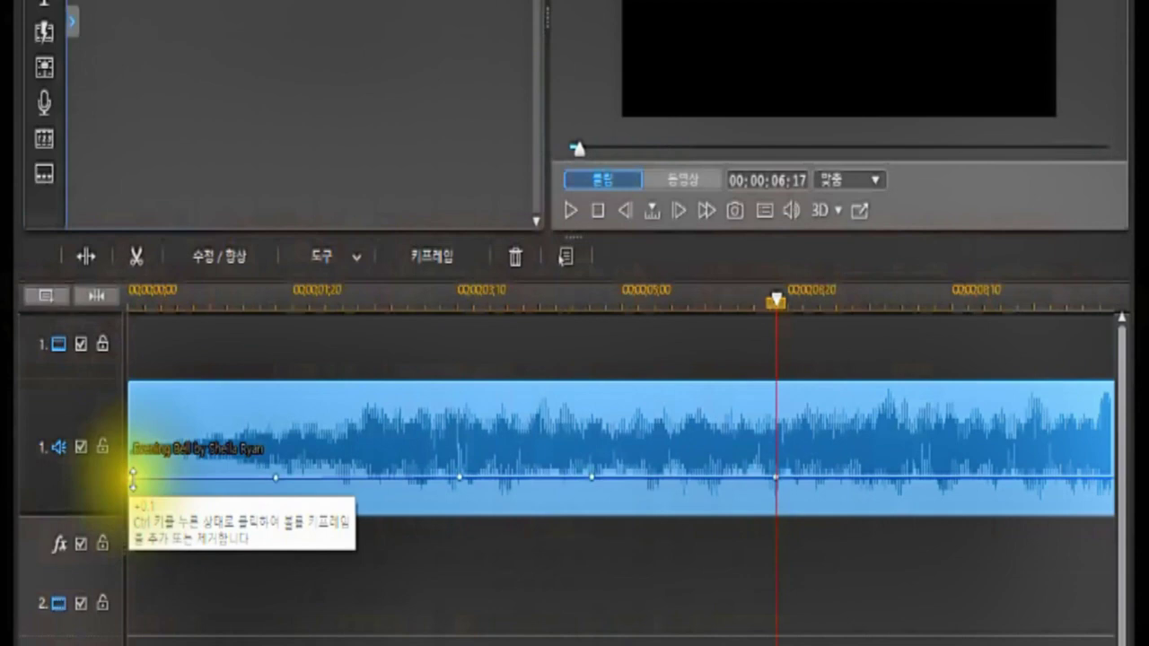
# Step: Lower the volume keyframe at the start of the Evening Bell clip almost to the clip's lower edge, creating a fade-in
pyautogui.moveTo(133, 476); pyautogui.dragTo(128, 512)
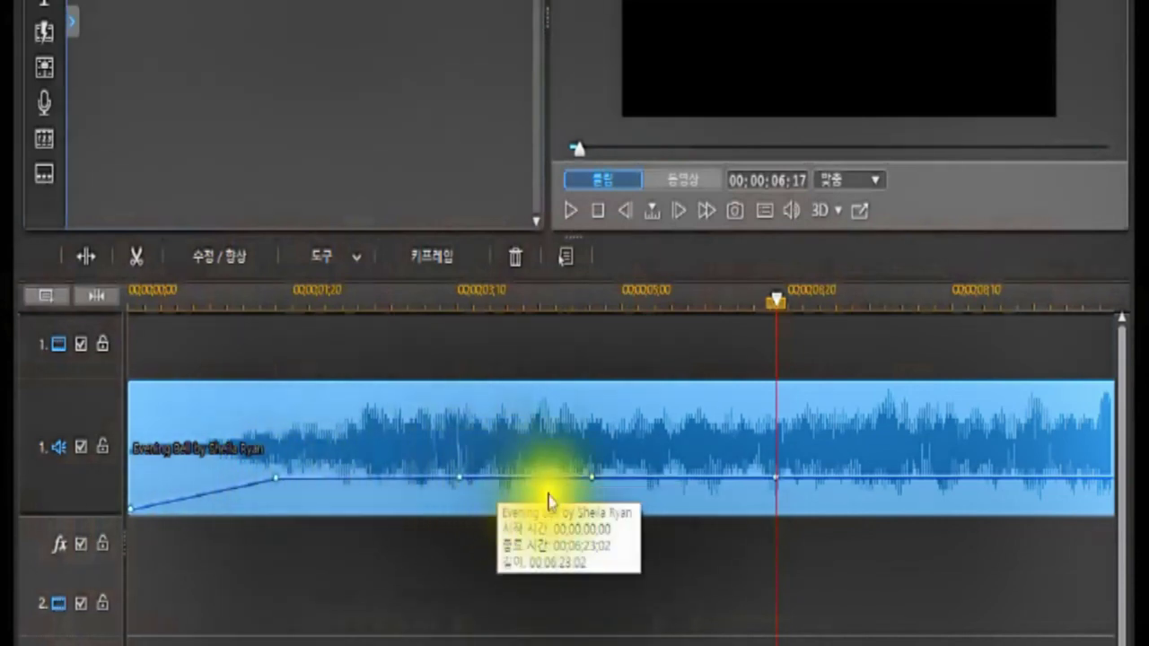
pyautogui.keyDown('ctrl'); pyautogui.click(459, 476); pyautogui.keyUp('ctrl')
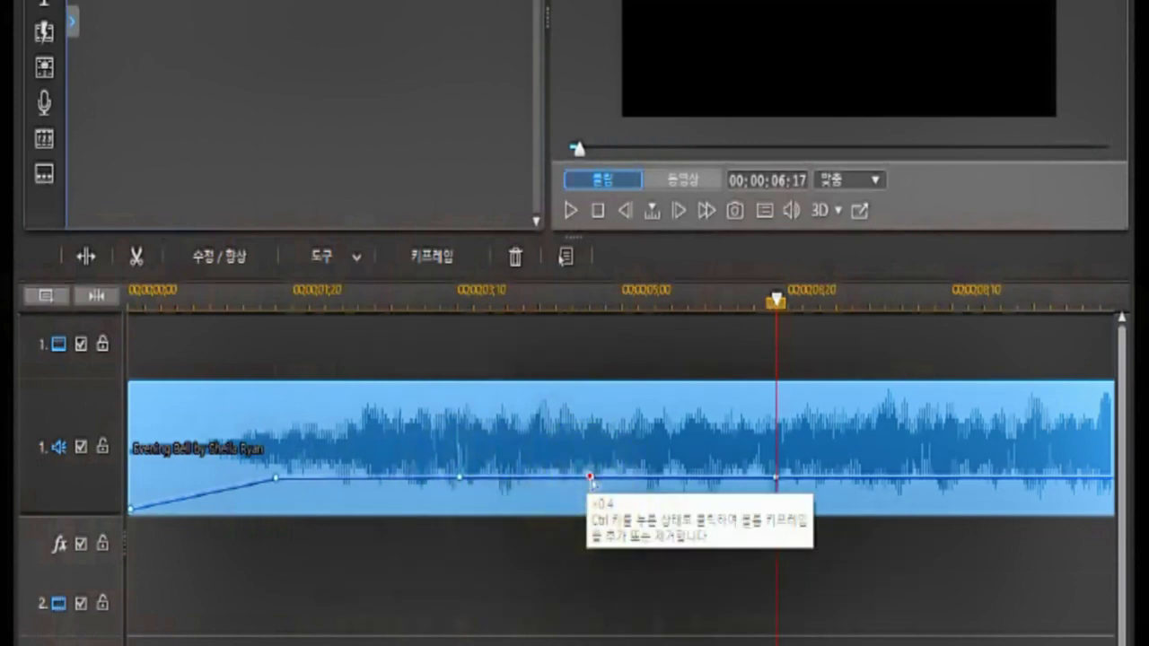
# Step: Lower the volume keyframes at 00;00;04;20 and 00;00;06;17 almost to the Evening Bell clip's lower edge, shifting both slightly earlier in time
pyautogui.click(589, 477)
pyautogui.moveTo(590, 478); pyautogui.dragTo(544, 517)
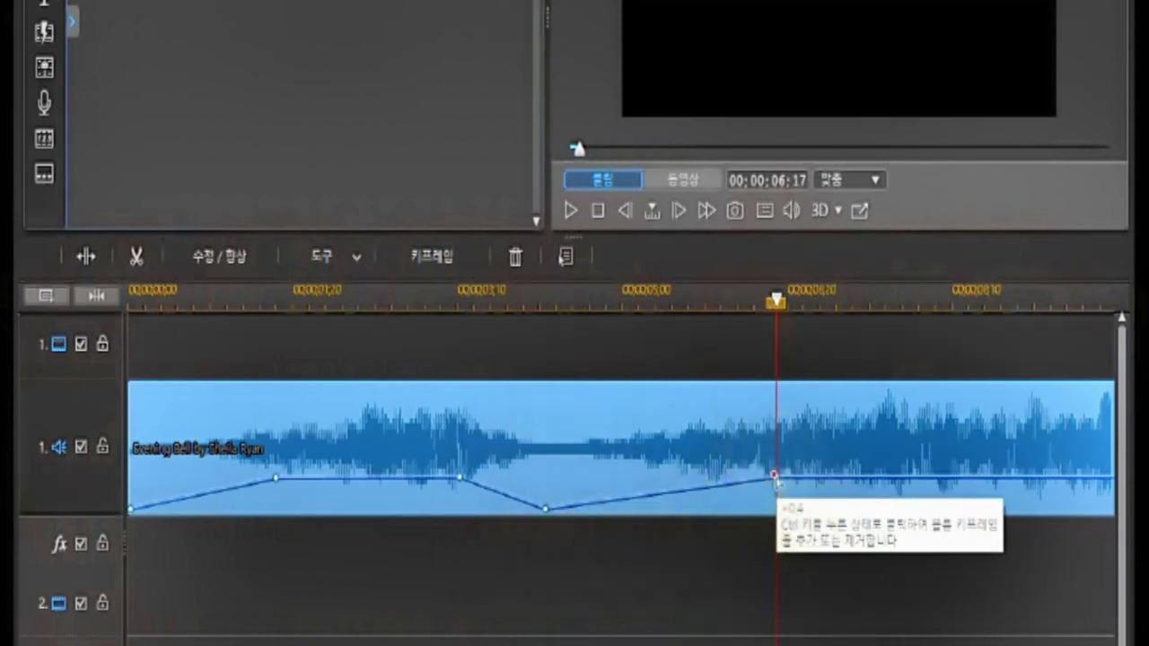
pyautogui.click(777, 482)
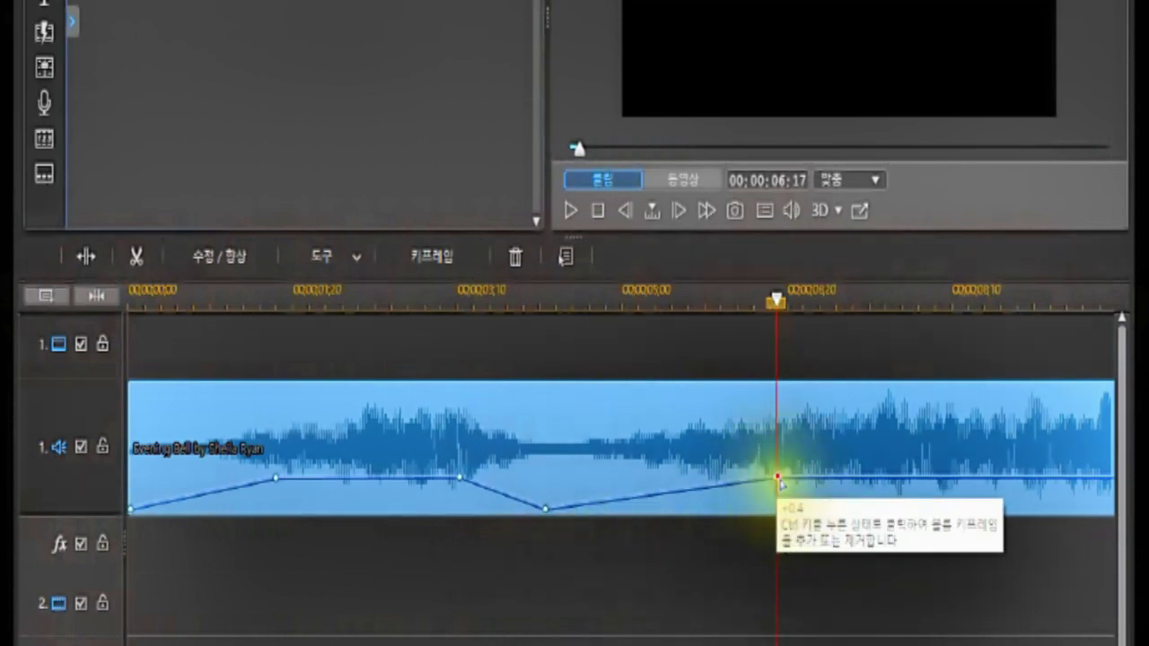
pyautogui.click(778, 480)
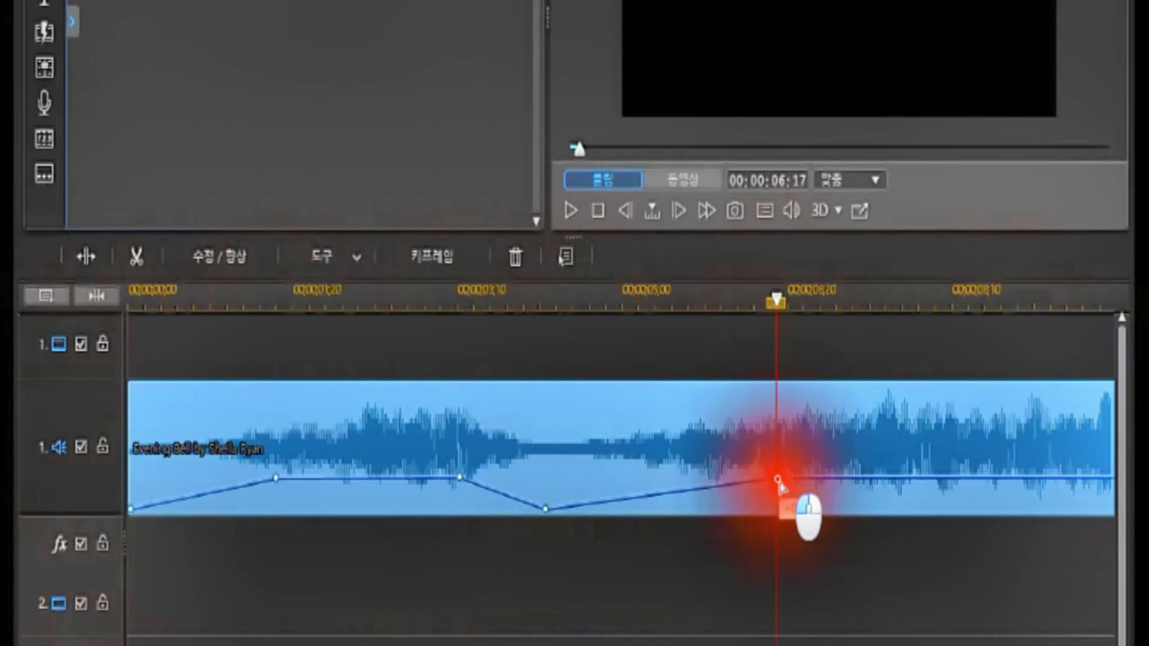
pyautogui.moveTo(776, 476)
pyautogui.mouseDown()
pyautogui.moveTo(782, 448)
pyautogui.moveTo(808, 465)
pyautogui.moveTo(769, 459)
pyautogui.moveTo(727, 413)
pyautogui.moveTo(734, 487)
pyautogui.moveTo(792, 451)
pyautogui.moveTo(722, 454)
pyautogui.moveTo(716, 439)
pyautogui.moveTo(720, 476)
pyautogui.moveTo(698, 512)
pyautogui.mouseUp()
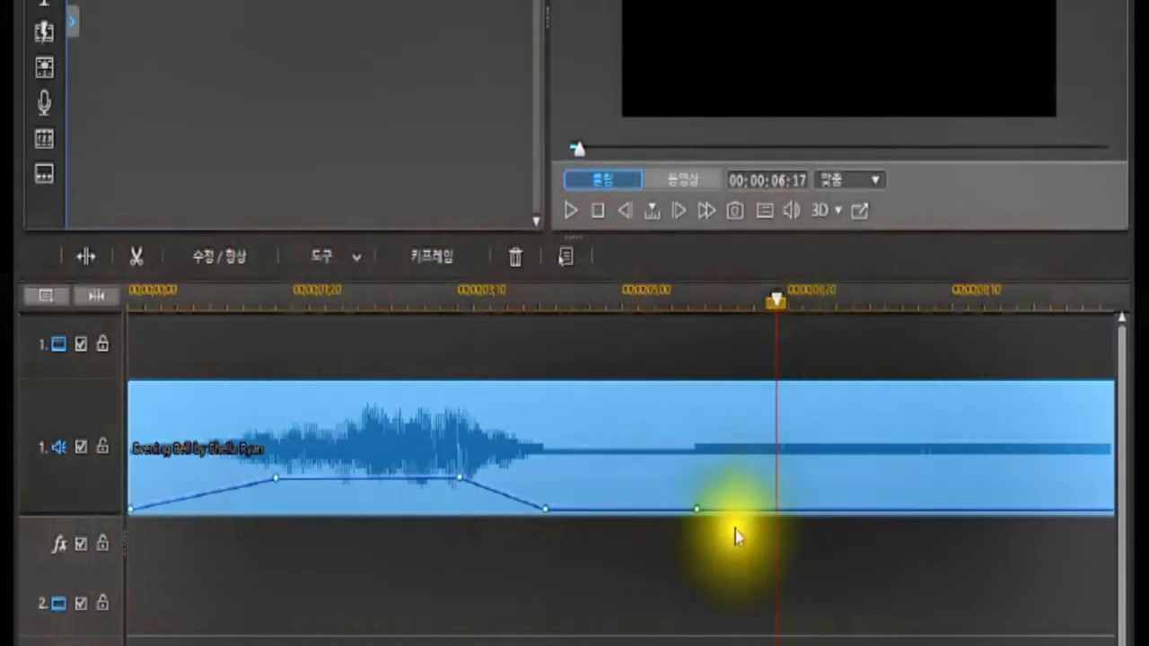
# Step: Add a volume keyframe to the Evening Bell clip at 00;00;06;25, level with the lowered volume line
pyautogui.moveTo(776, 303); pyautogui.dragTo(753, 302)
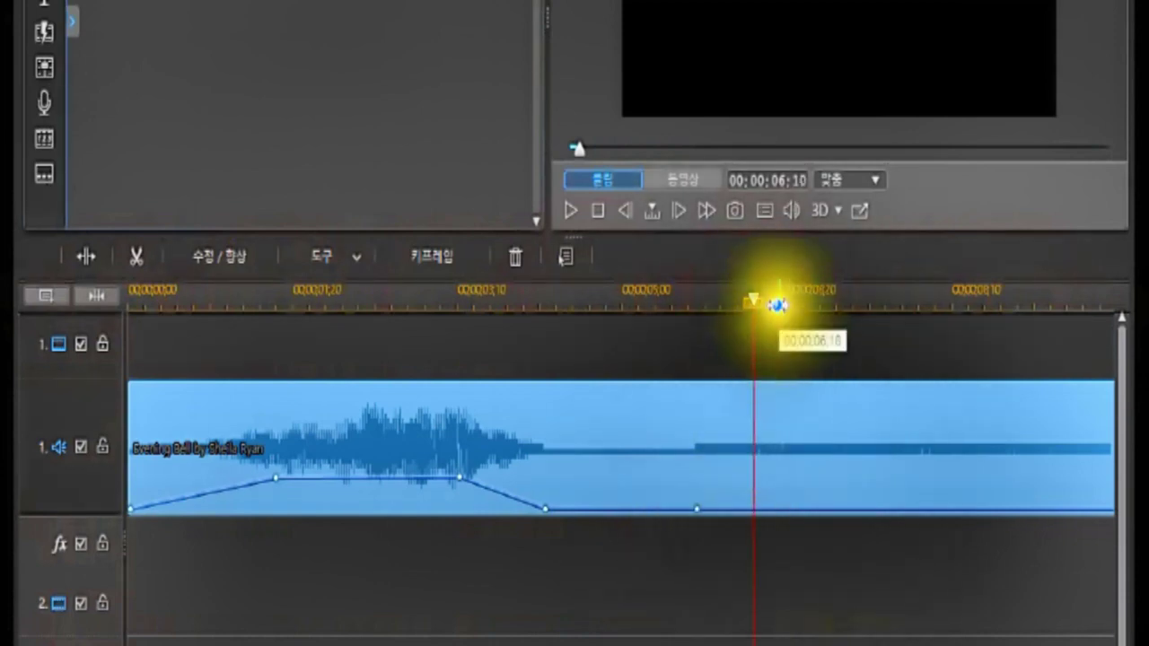
pyautogui.click(801, 305)
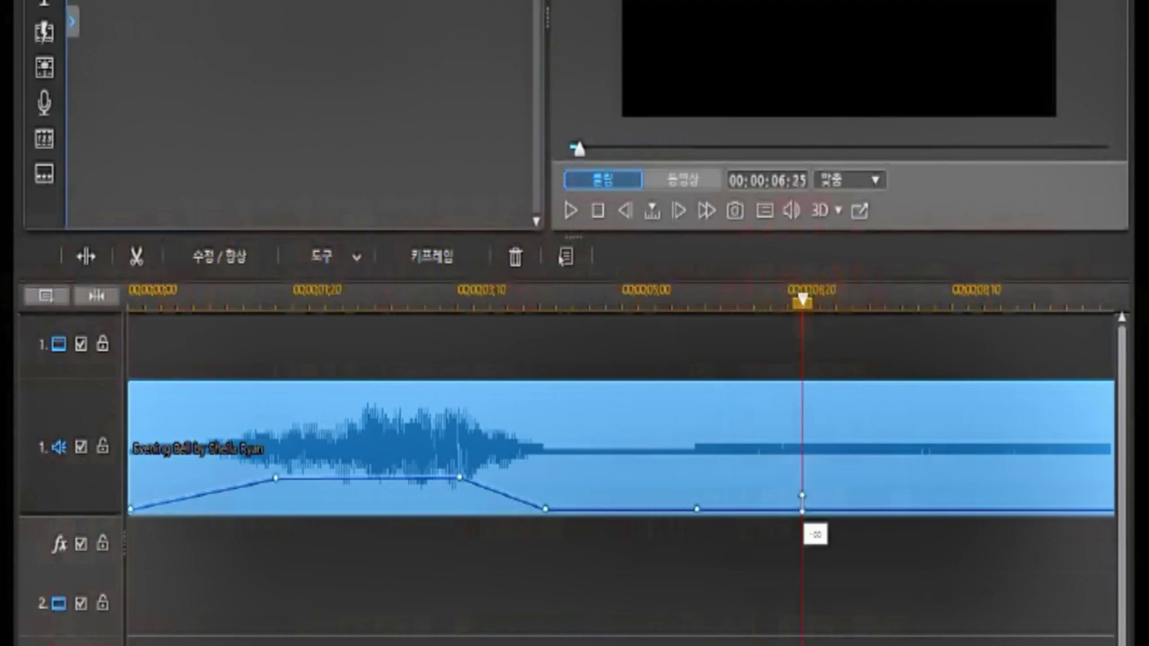
pyautogui.moveTo(801, 494); pyautogui.dragTo(802, 510)
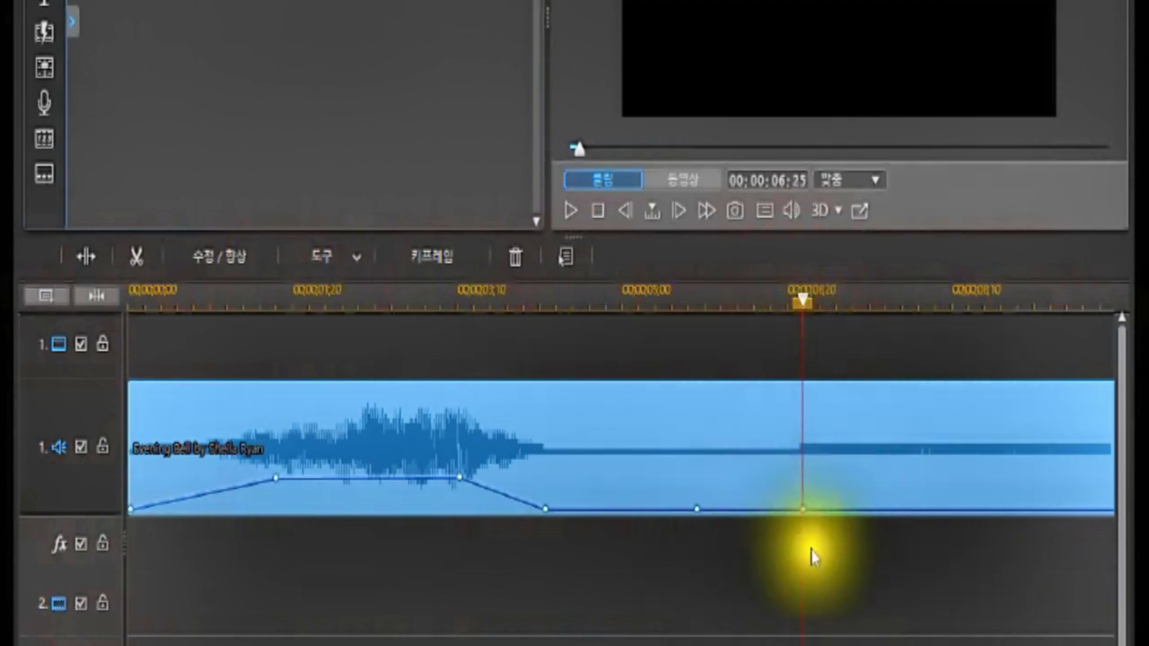
# Step: Raise the volume keyframe at 00;00;06;25 slightly above the level of the clip's first volume plateau, so the music fades back in
pyautogui.click(697, 510)
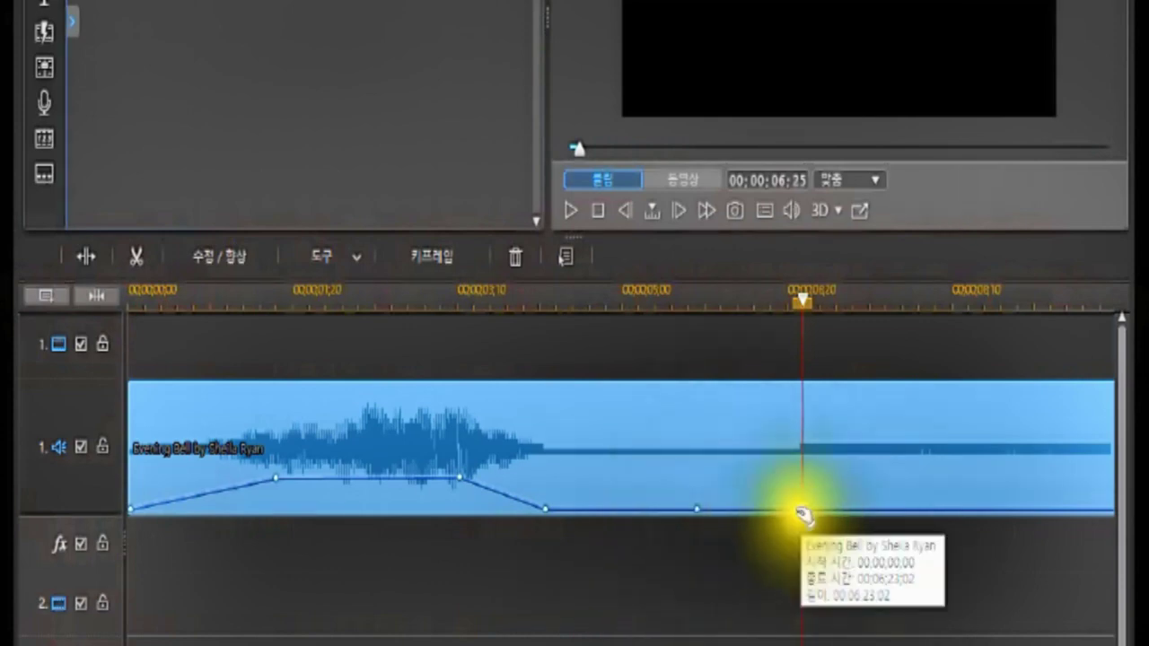
pyautogui.moveTo(803, 512)
pyautogui.mouseDown()
pyautogui.moveTo(799, 459)
pyautogui.moveTo(799, 509)
pyautogui.mouseUp()
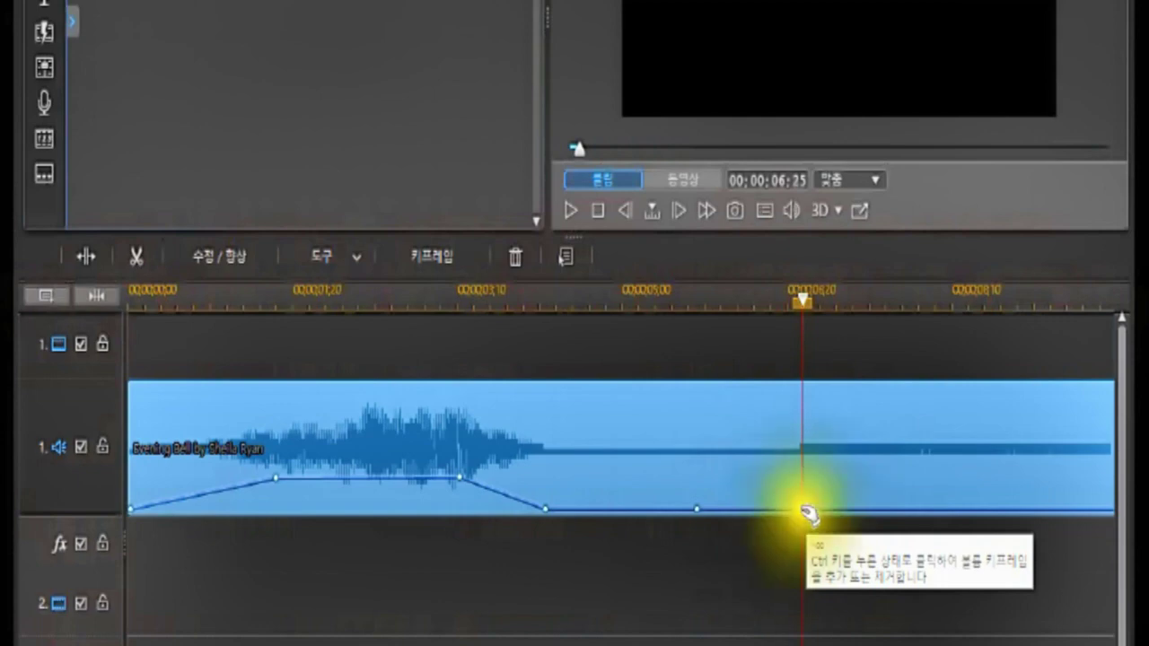
pyautogui.click(803, 511)
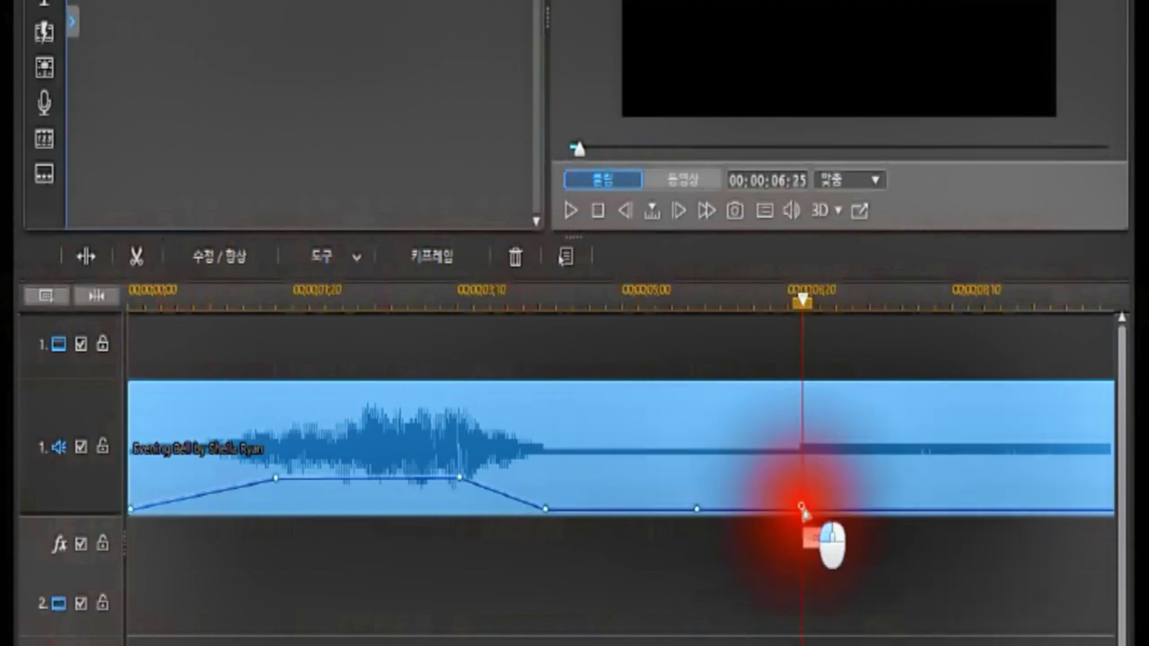
pyautogui.moveTo(803, 511); pyautogui.dragTo(799, 466)
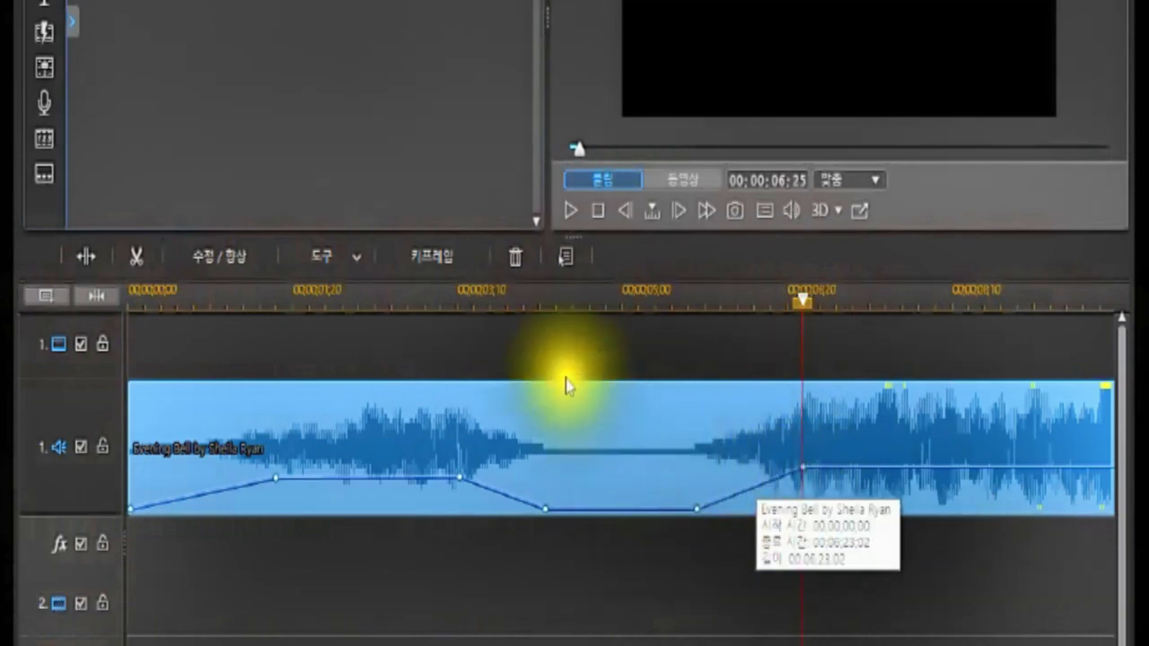
# Step: Play the whole movie from the beginning to check the music's volume changes
pyautogui.click(664, 182)
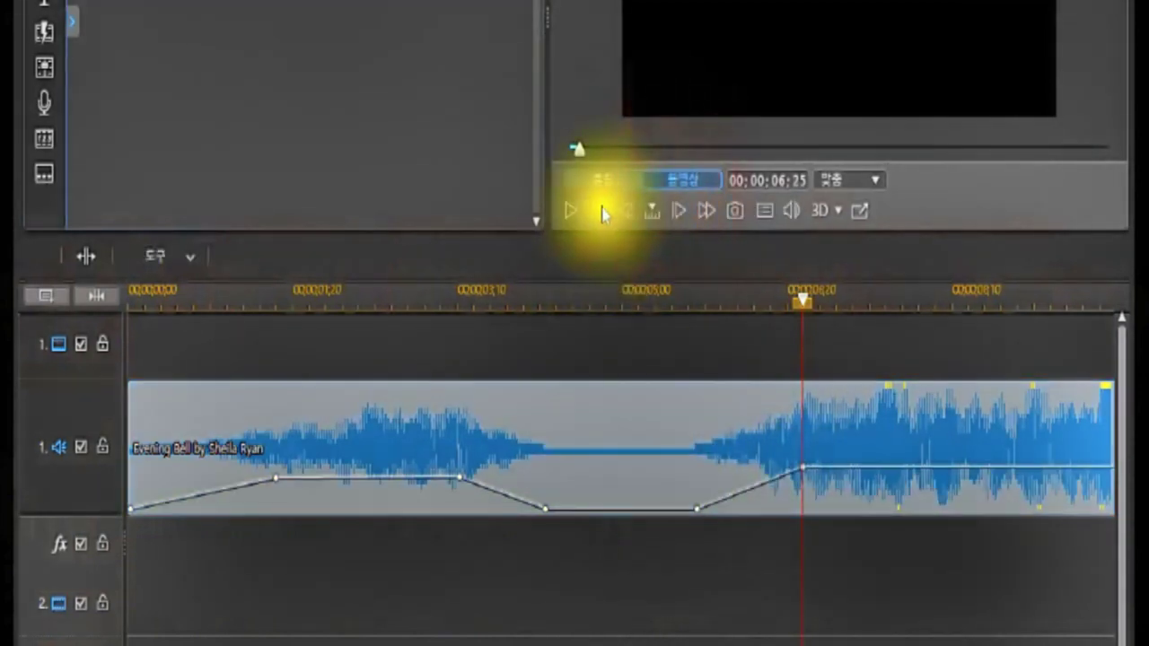
pyautogui.click(571, 210)
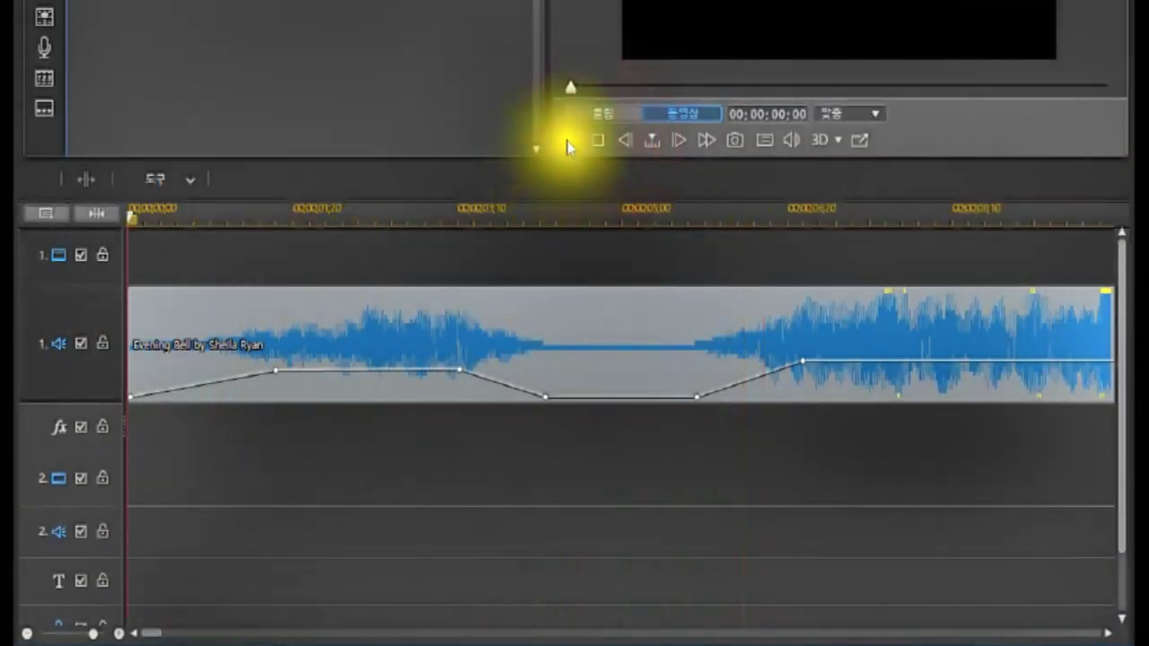
pyautogui.click(569, 141)
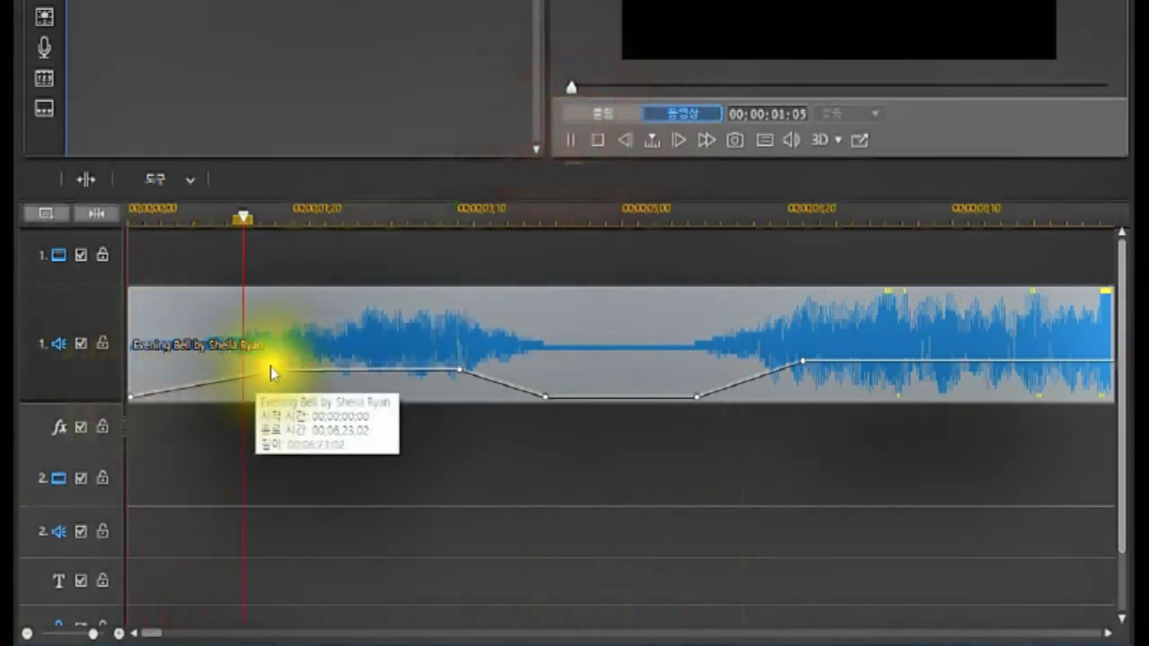